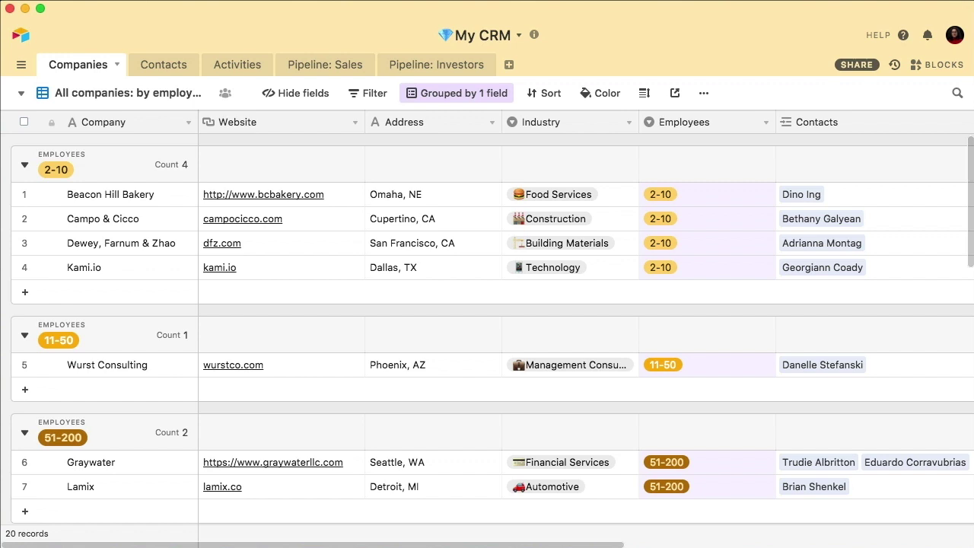
Create empty tables 'Meeting Availability' and 'Meeting Schedule', then return to Meeting Availability
left_click(508, 65)
left_click(517, 86)
type("Me")
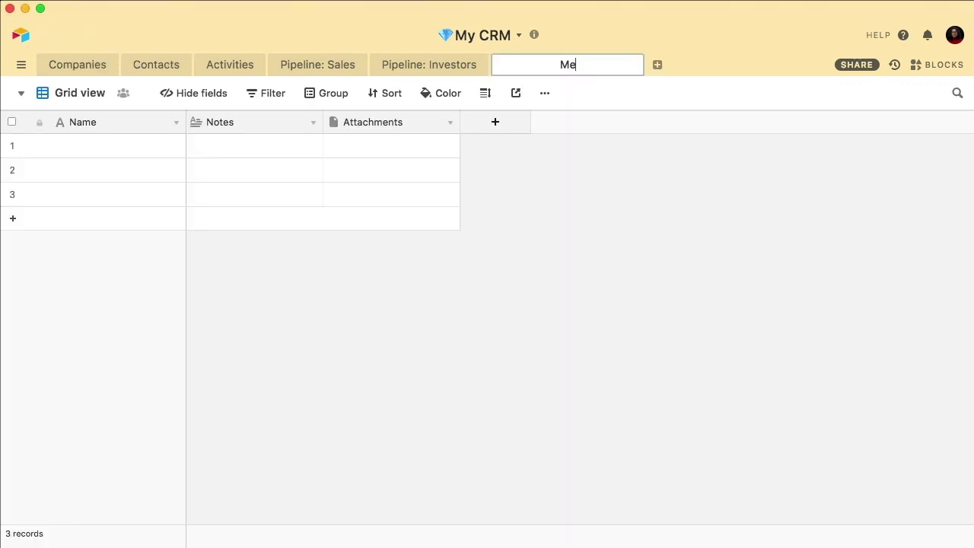
type("eting Availability")
key("Return")
left_click(638, 65)
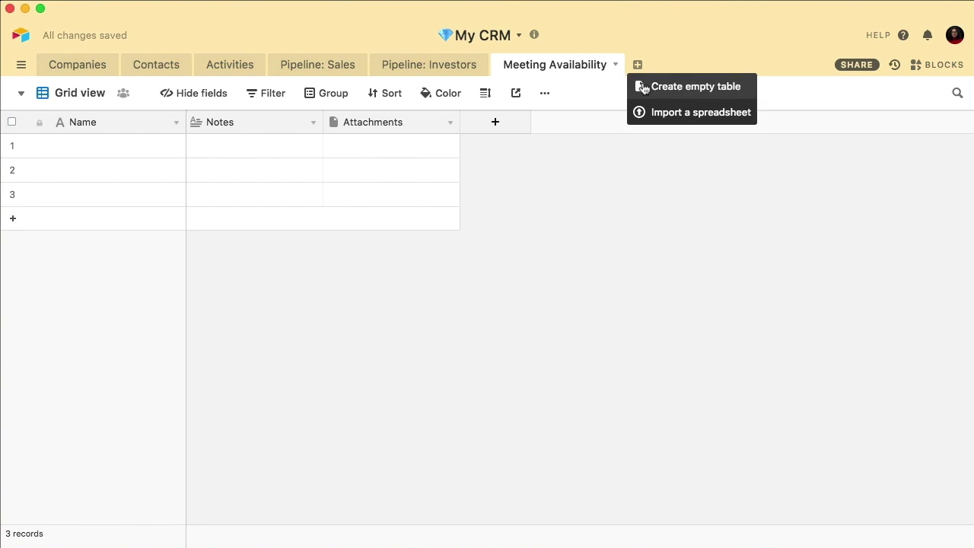
left_click(642, 88)
type("Meeting Schedule")
key("Return")
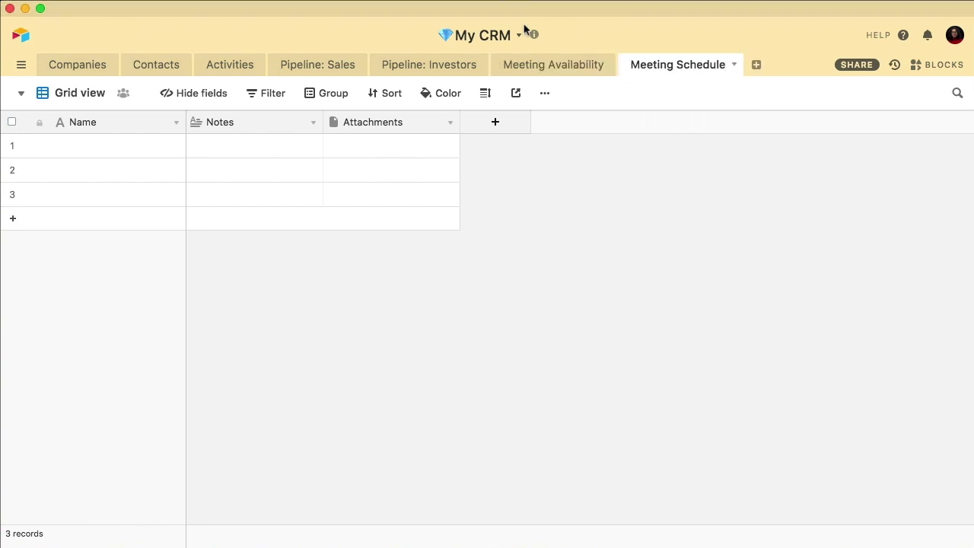
left_click(530, 67)
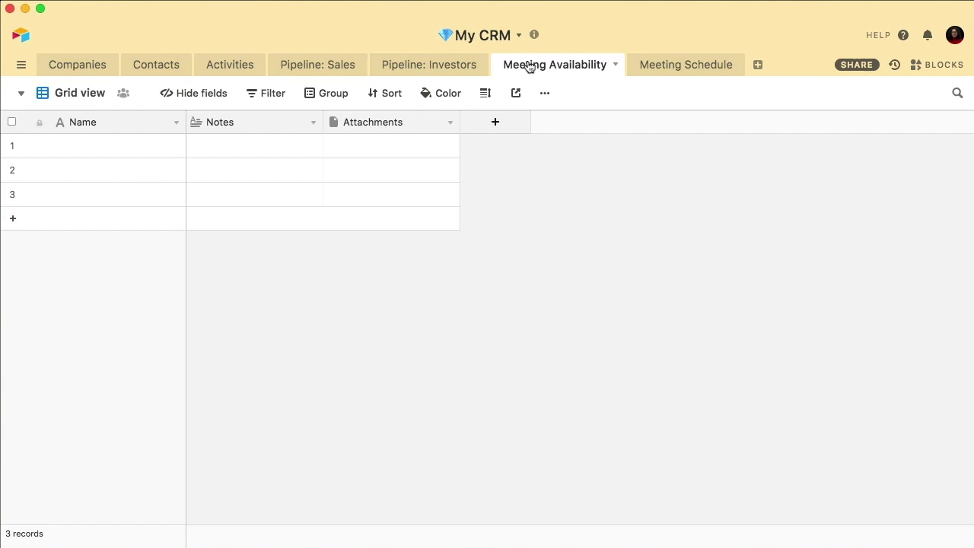
Rename the primary field to 'Time Slots' as a date field that includes time
double_click(89, 127)
type("Ti")
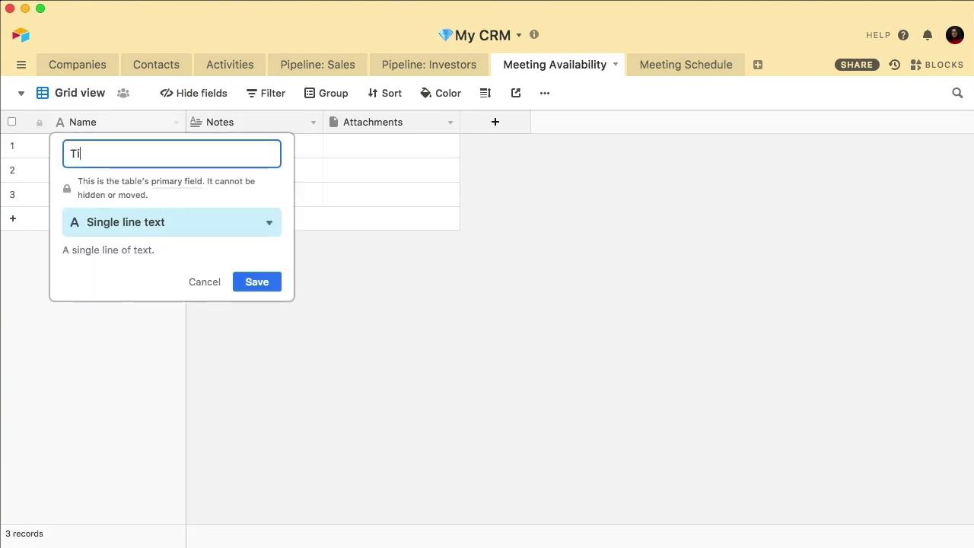
type("me Slots")
left_click(135, 223)
type("date")
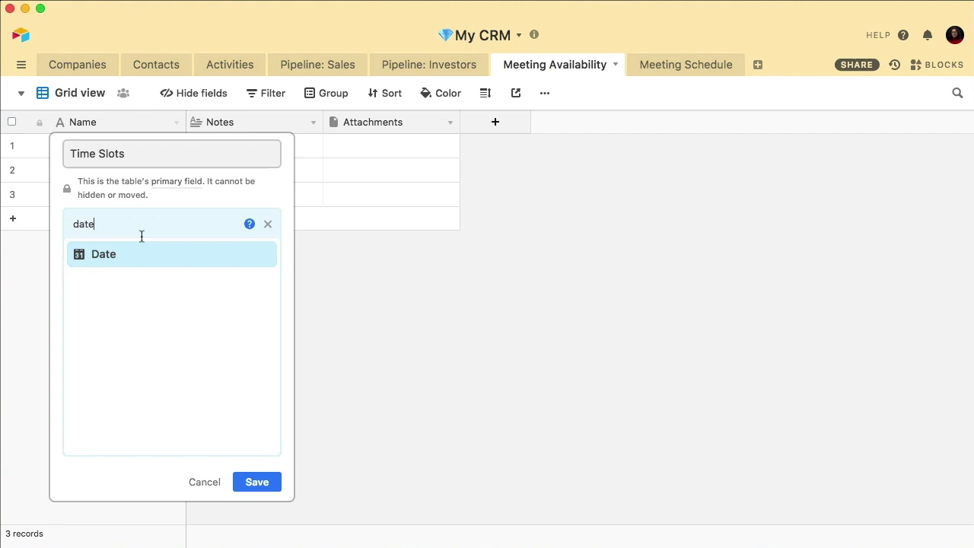
left_click(140, 256)
left_click(144, 334)
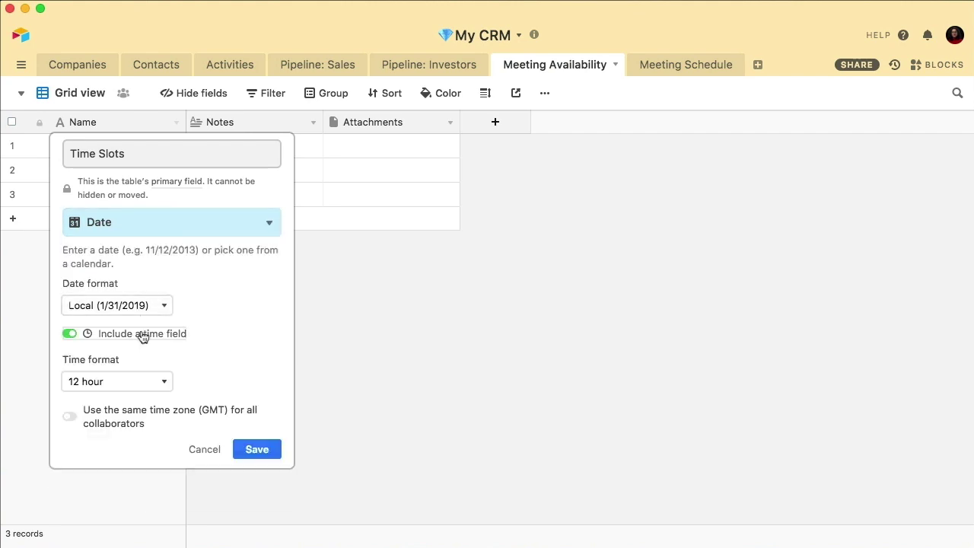
left_click(254, 448)
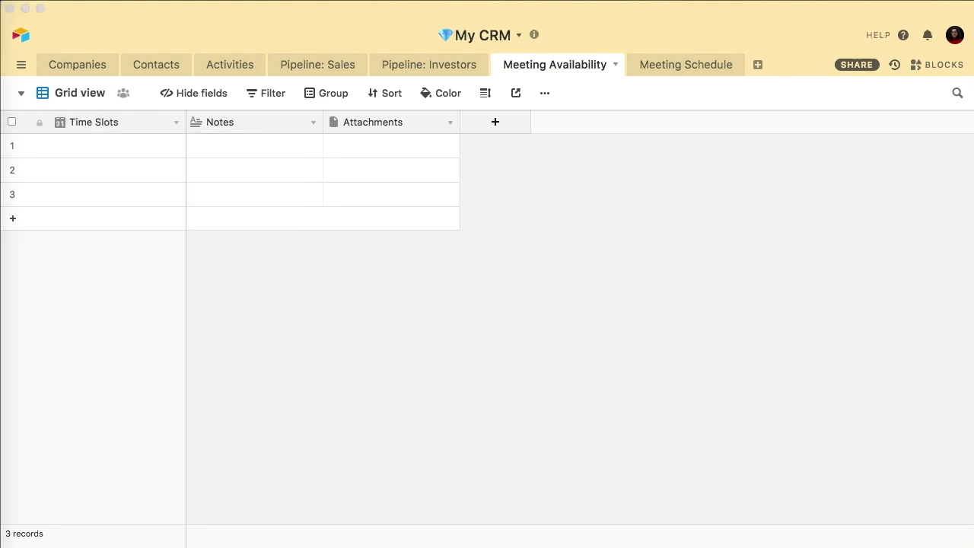
Turn the Notes field into a Duration-type field named 'Duration'
double_click(245, 124)
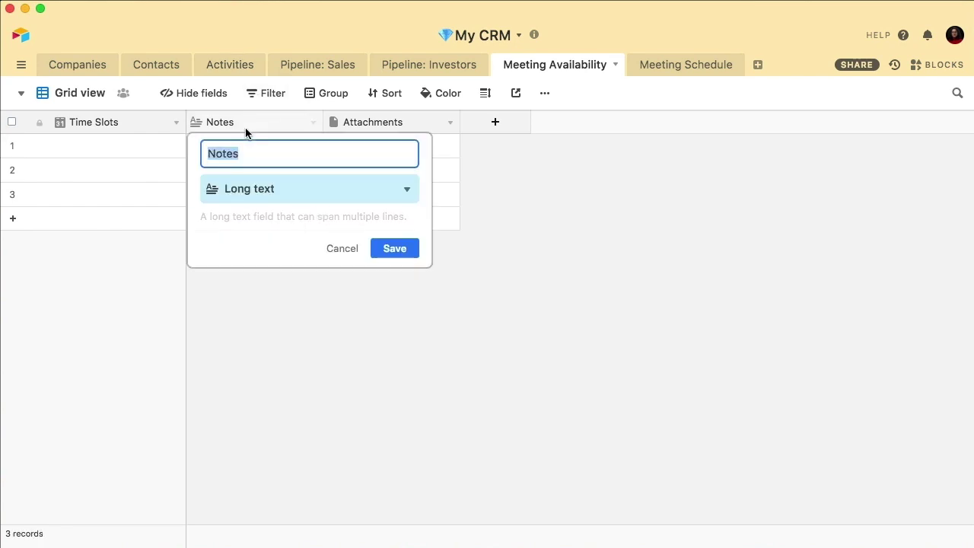
type("Duration")
key("Tab")
type("dur")
key("Return")
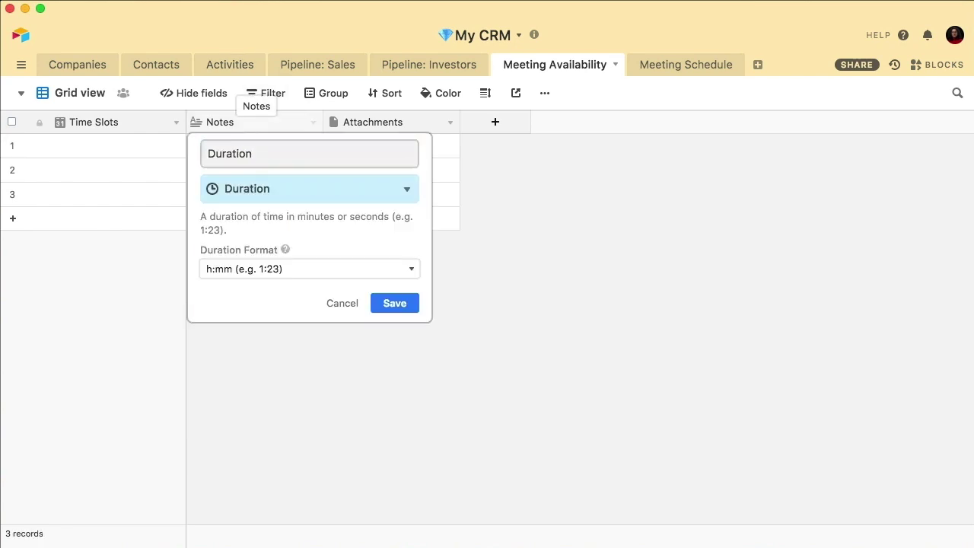
left_click(391, 303)
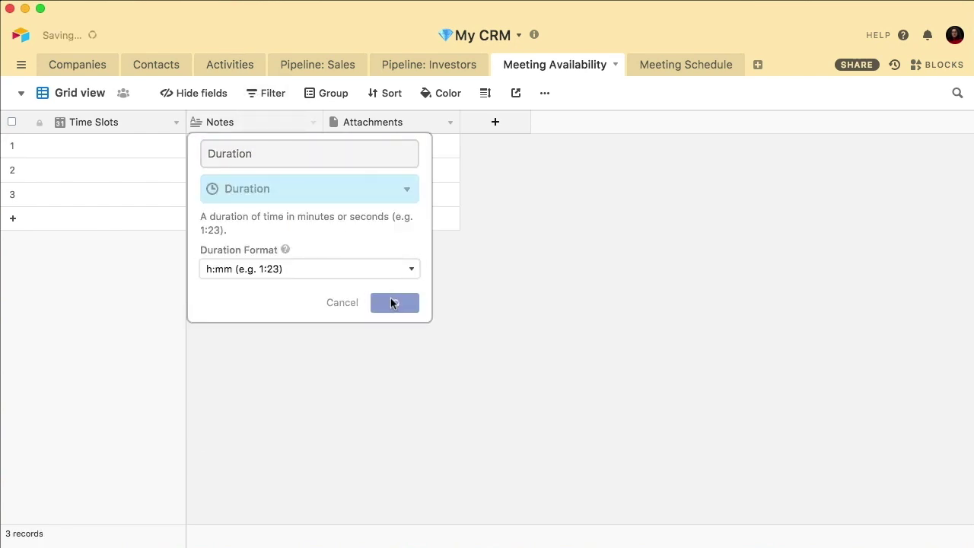
Turn the Attachments field into a Long text field named 'Notes'
double_click(404, 126)
type("Notes")
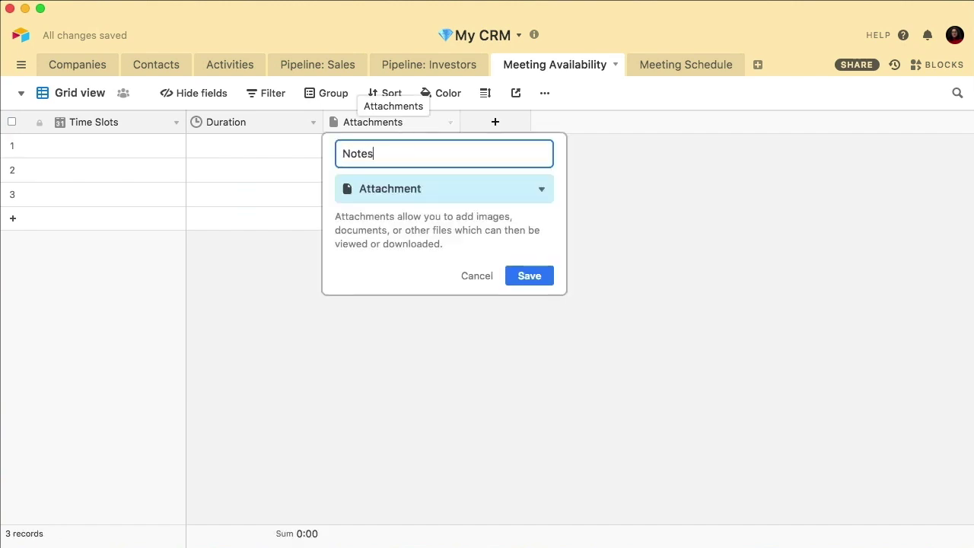
key("Tab")
type("lon")
key("Return")
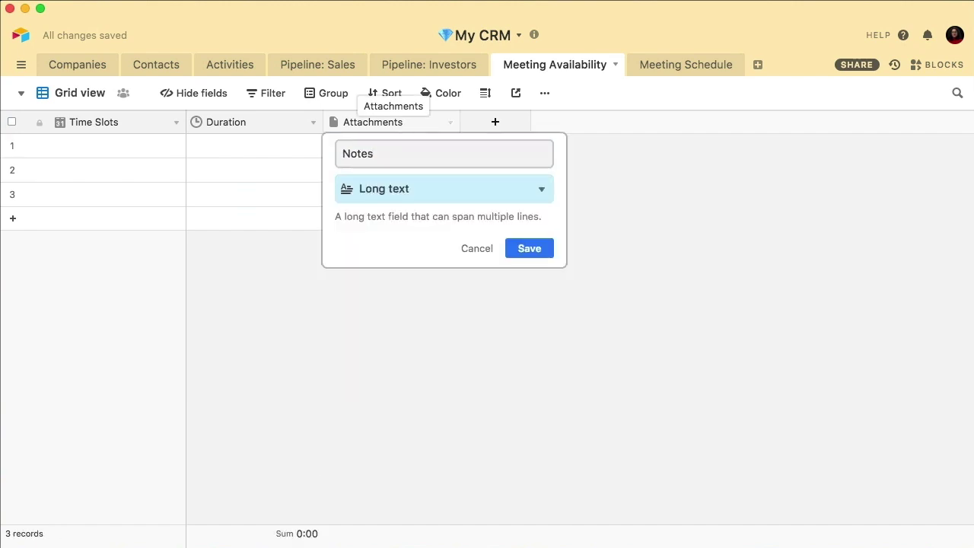
left_click(525, 250)
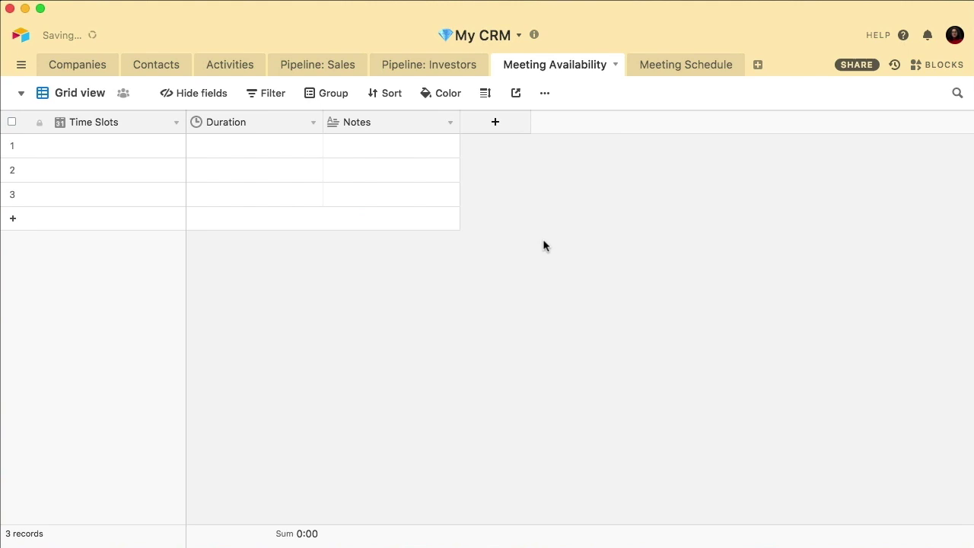
Add a 'Scheduled Meeting' field linking to the Meeting Schedule table
left_click(499, 126)
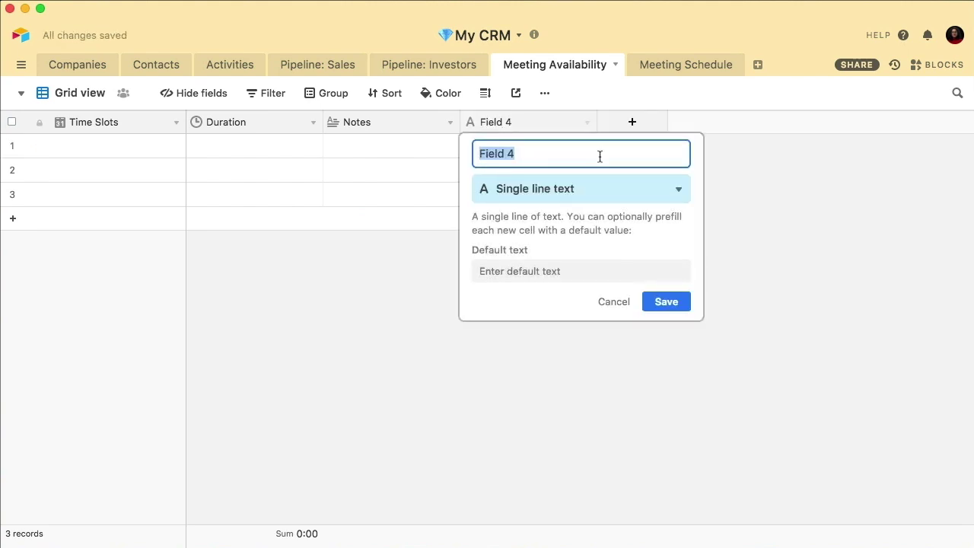
type("Scheduled Meeting")
key("Tab")
type("lin")
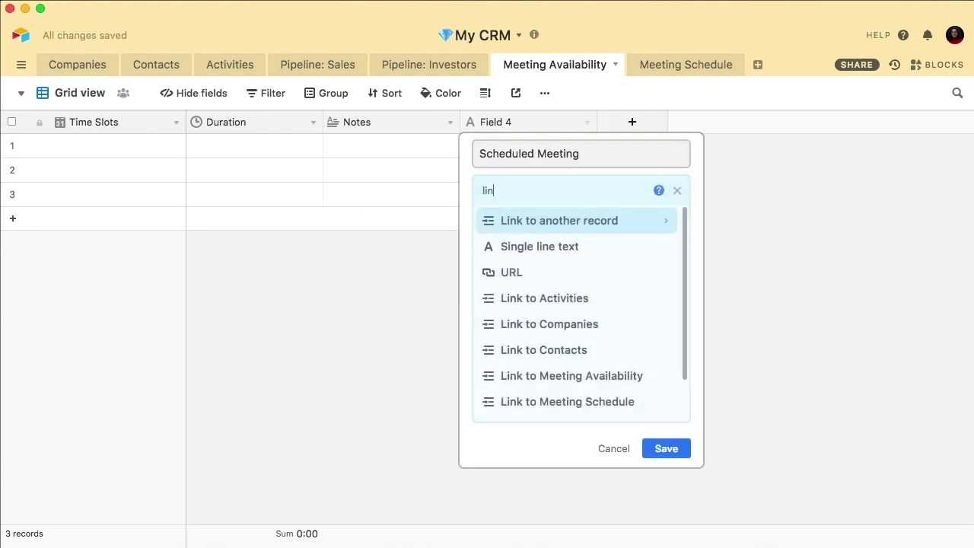
type("k")
left_click(599, 222)
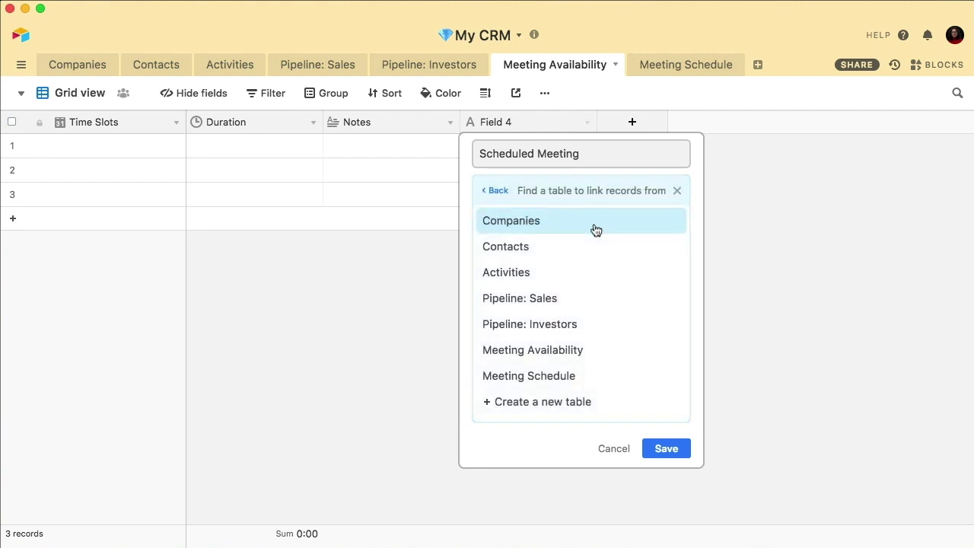
left_click(563, 373)
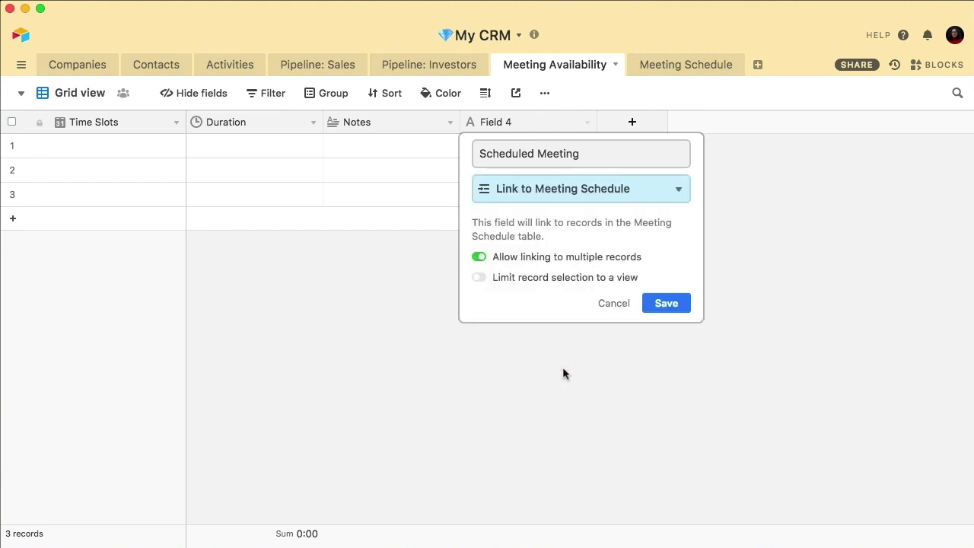
left_click(655, 308)
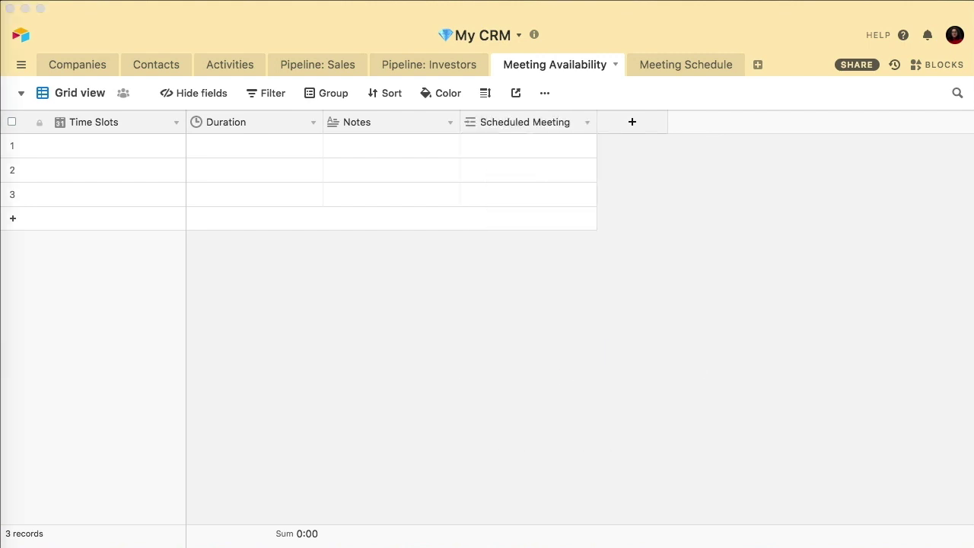
Enter the first time slot, 1/31/2019 8:30am, with a one-hour duration
double_click(105, 148)
left_click(161, 291)
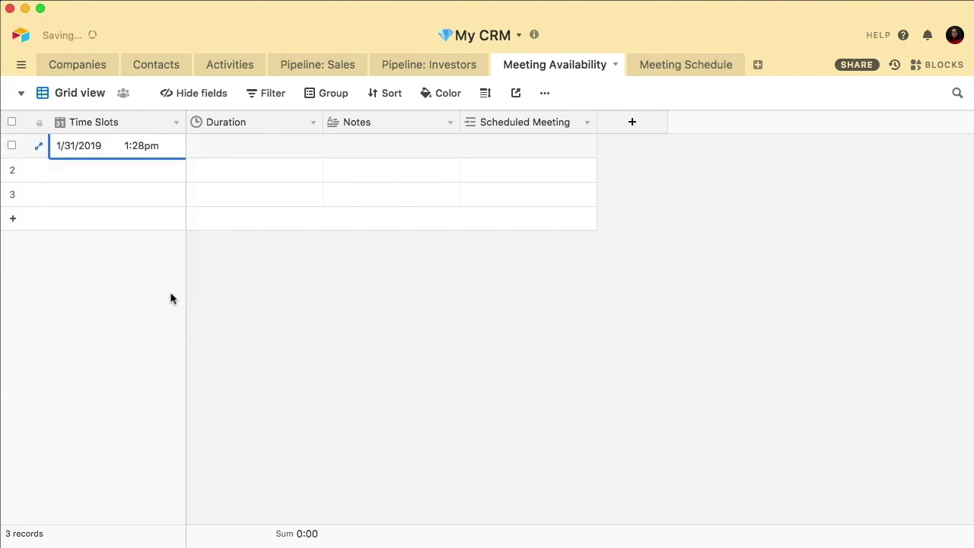
left_click(152, 145)
key("BackSpace")
key("BackSpace")
key("BackSpace")
key("BackSpace")
key("BackSpace")
type("8:30")
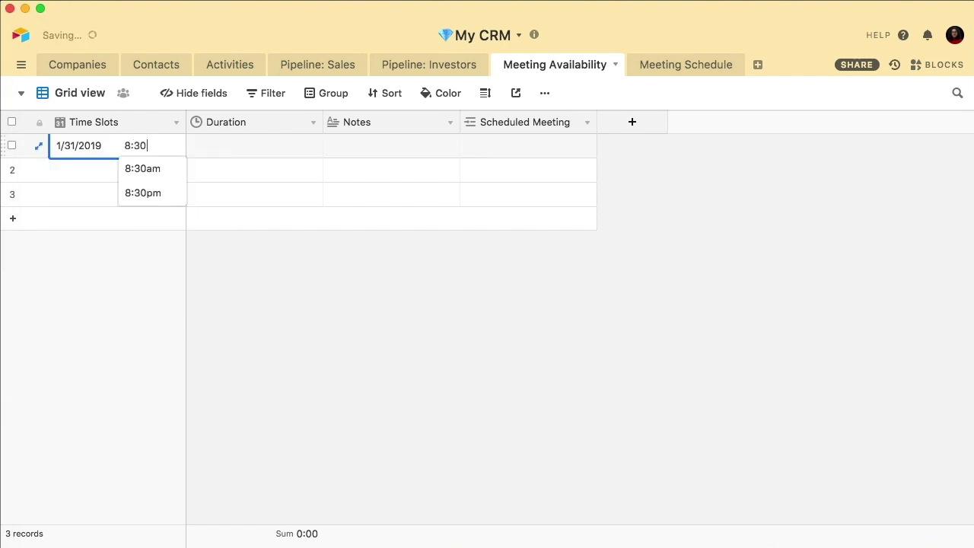
key("Return")
left_click(227, 144)
type("1")
key("Return")
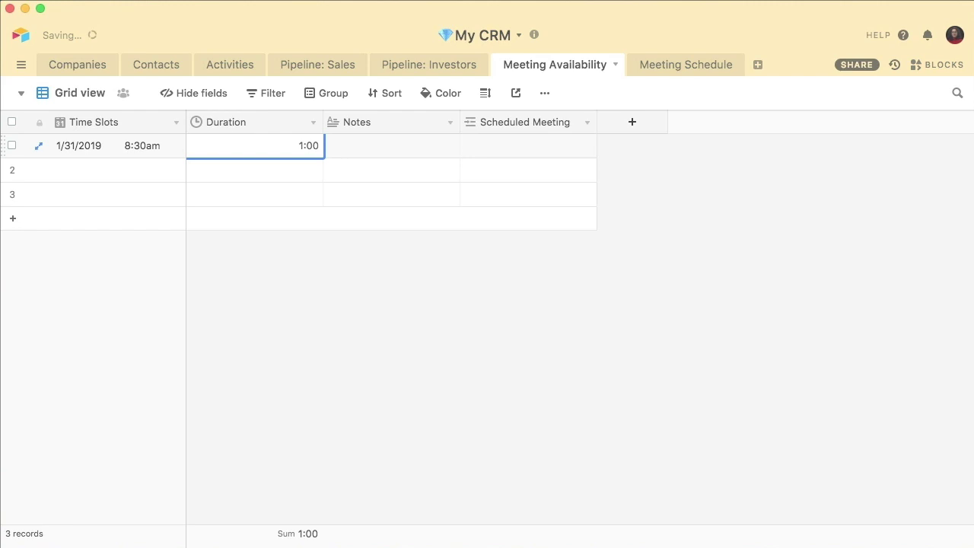
Rename the existing grid view to 'All Time Slots'
double_click(79, 93)
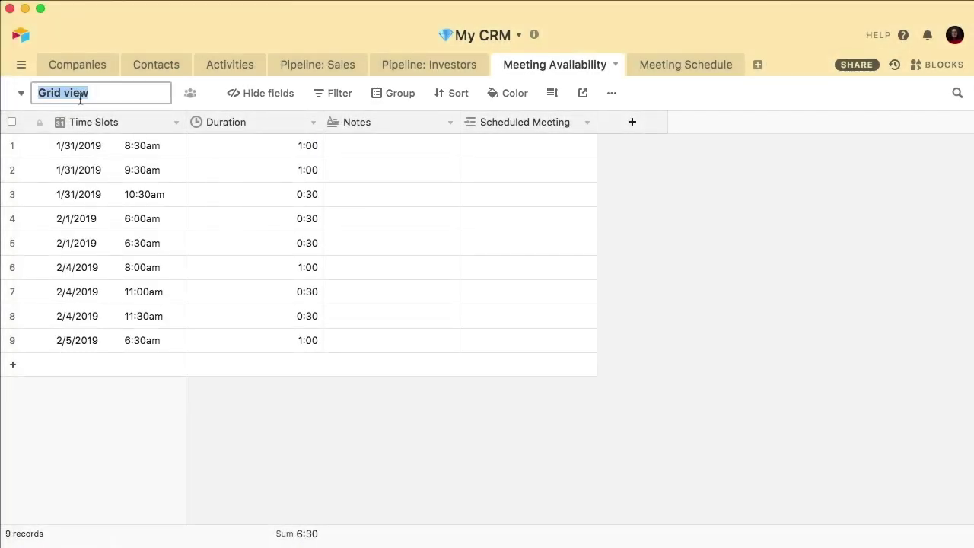
type("All Time Slots")
key("Return")
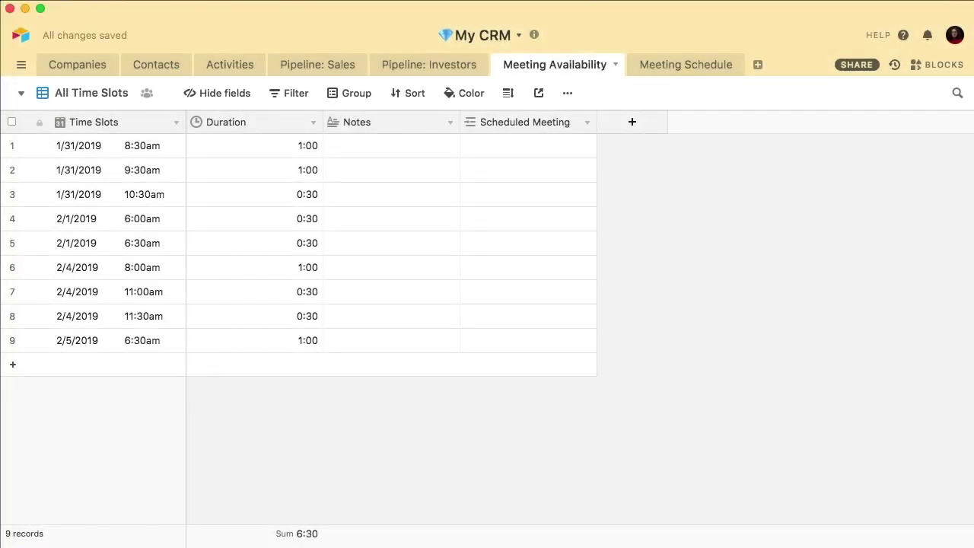
Add a new grid view named 'Available Time Slots ONLY'
left_click(43, 98)
left_click(144, 172)
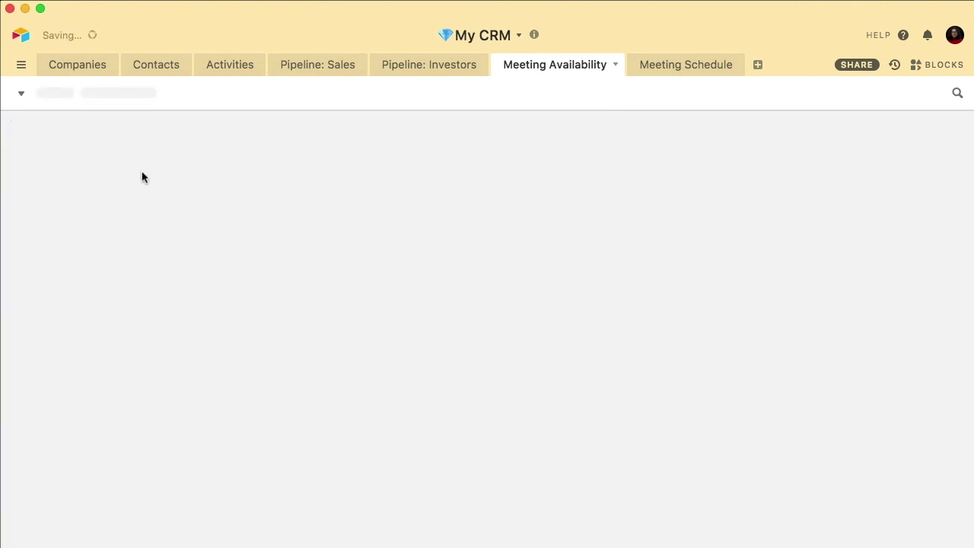
type("Available Time")
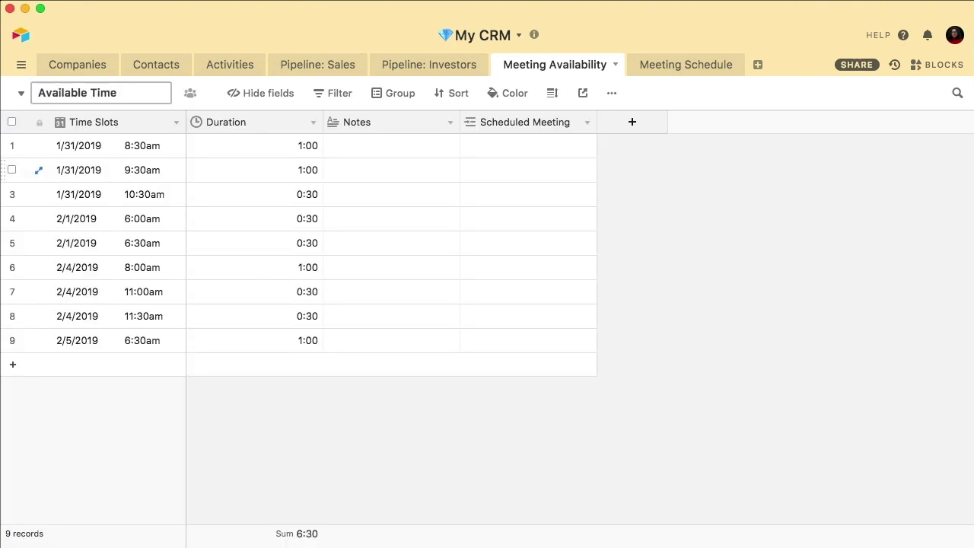
type(" Slots ONLY")
key("Return")
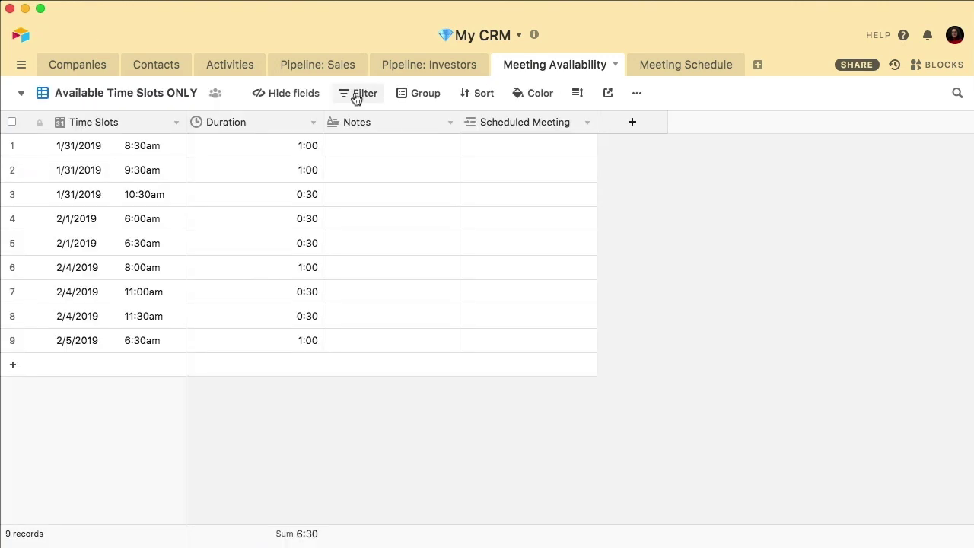
Filter the view to records where Scheduled Meeting is empty
left_click(357, 94)
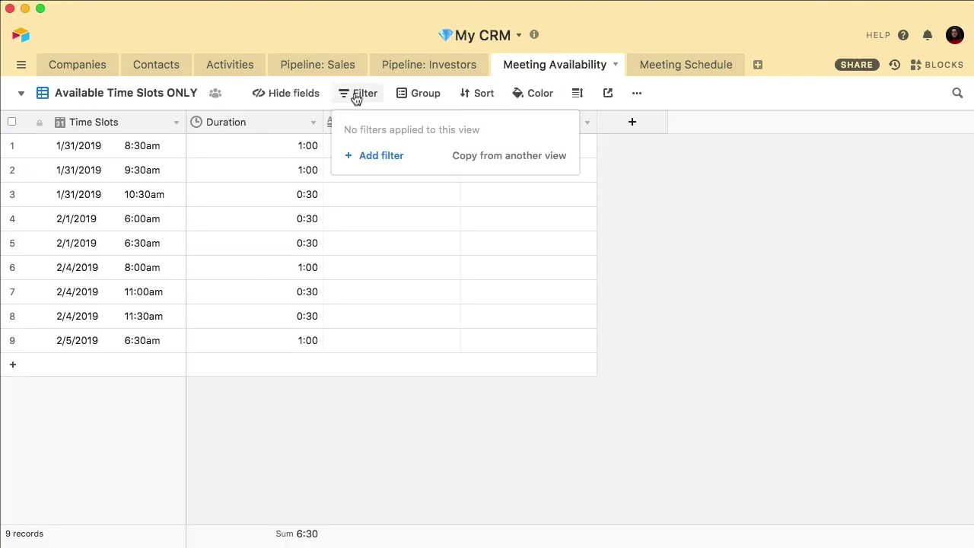
left_click(374, 156)
left_click(501, 129)
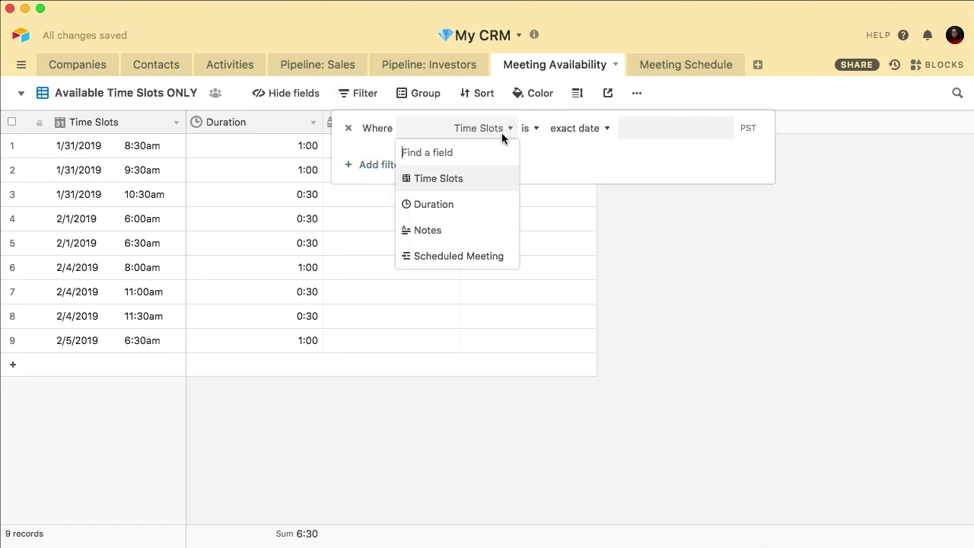
left_click(487, 256)
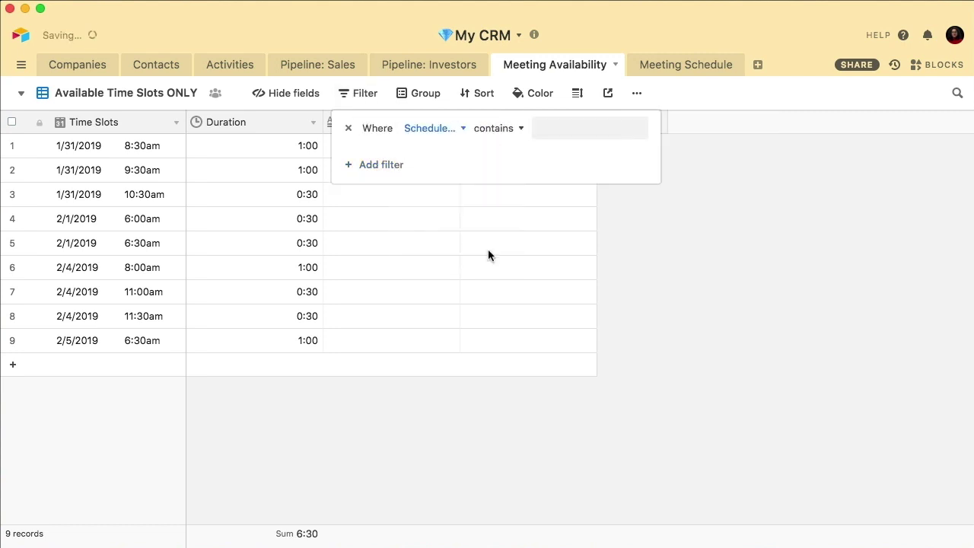
left_click(507, 131)
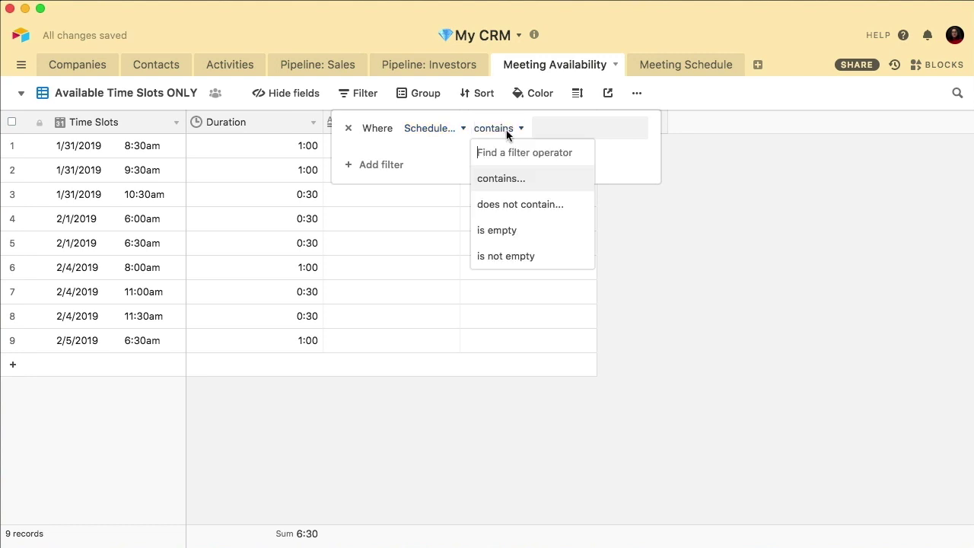
left_click(506, 230)
left_click(683, 232)
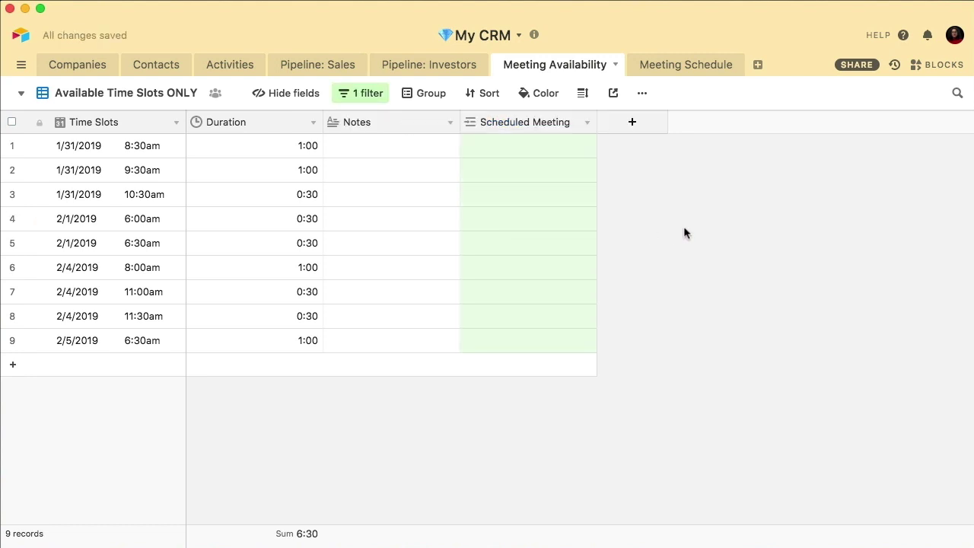
In Meeting Schedule, change Notes into a single line text field named 'Role'
left_click(667, 67)
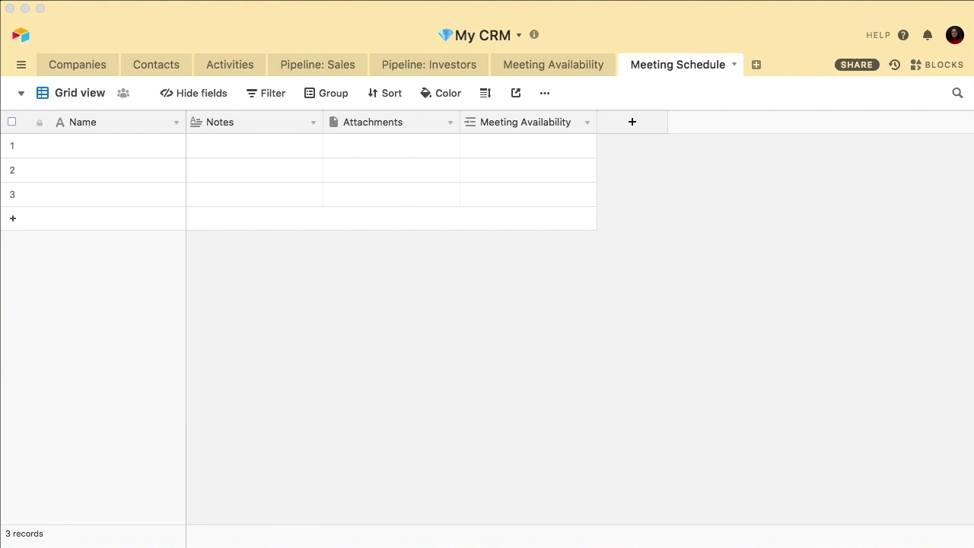
left_click(138, 126)
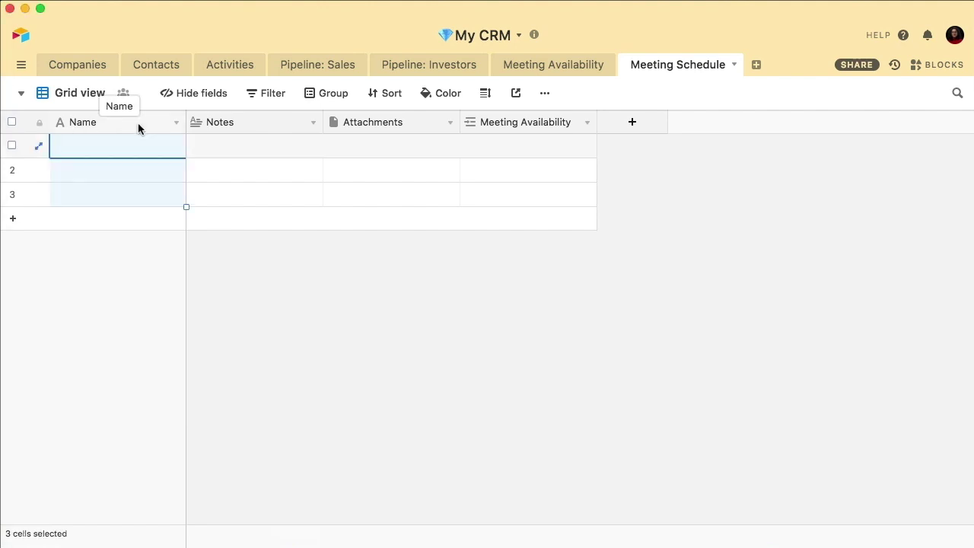
double_click(251, 124)
type("Role")
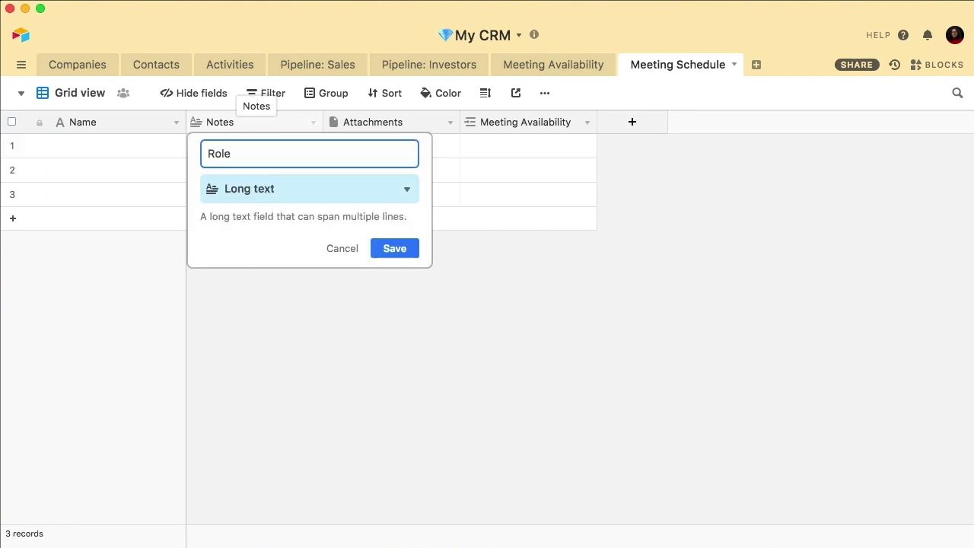
key("Tab")
type("sing")
key("Return")
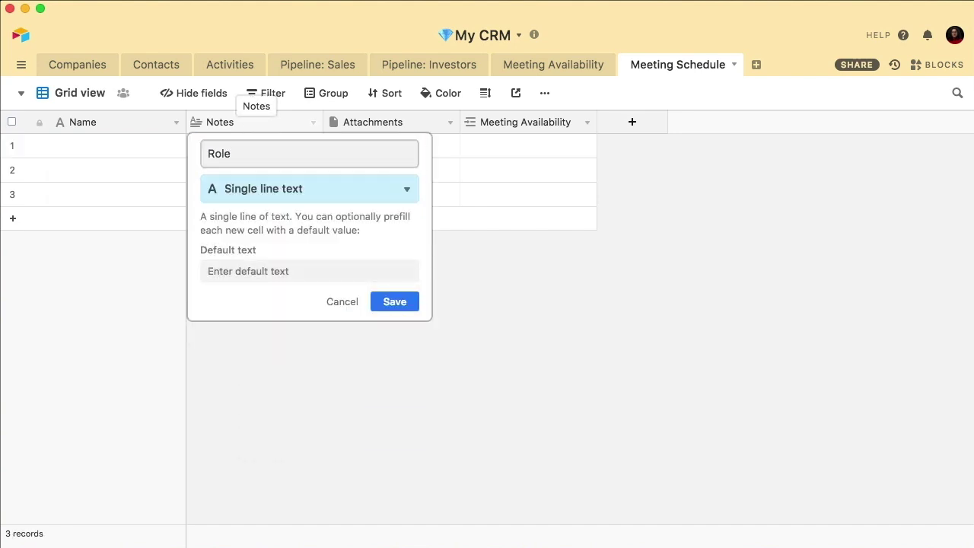
left_click(415, 308)
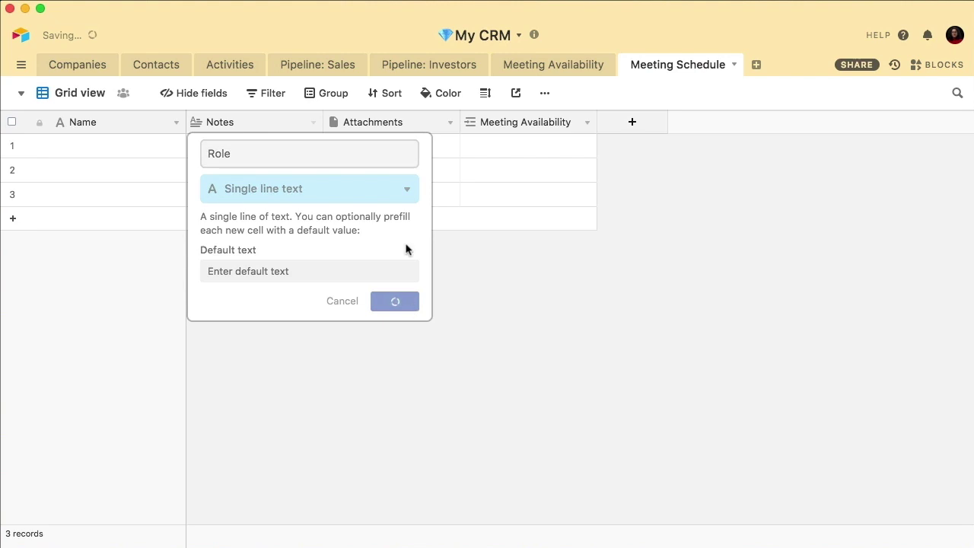
Change Attachments into a single line text field named 'Company'
double_click(379, 125)
type("Company")
key("Tab")
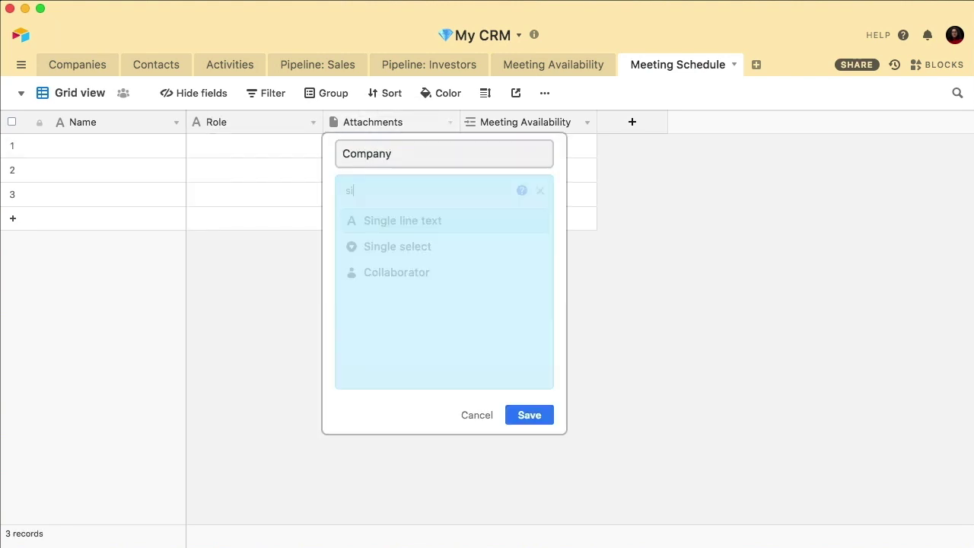
type("sing")
key("Return")
left_click(525, 301)
Rename the Meeting Availability link field to 'Meeting Time'
scroll(921, 256, "right", 3)
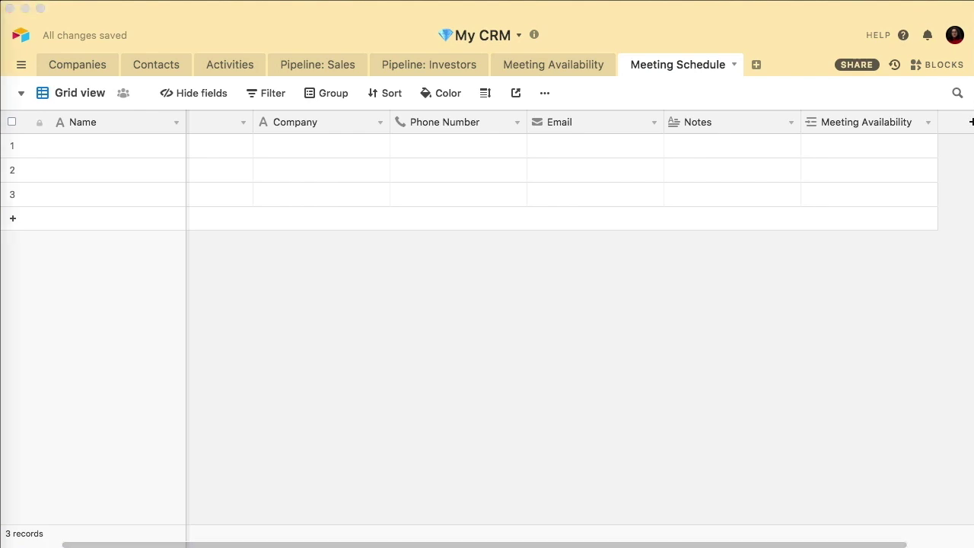
left_click(864, 119)
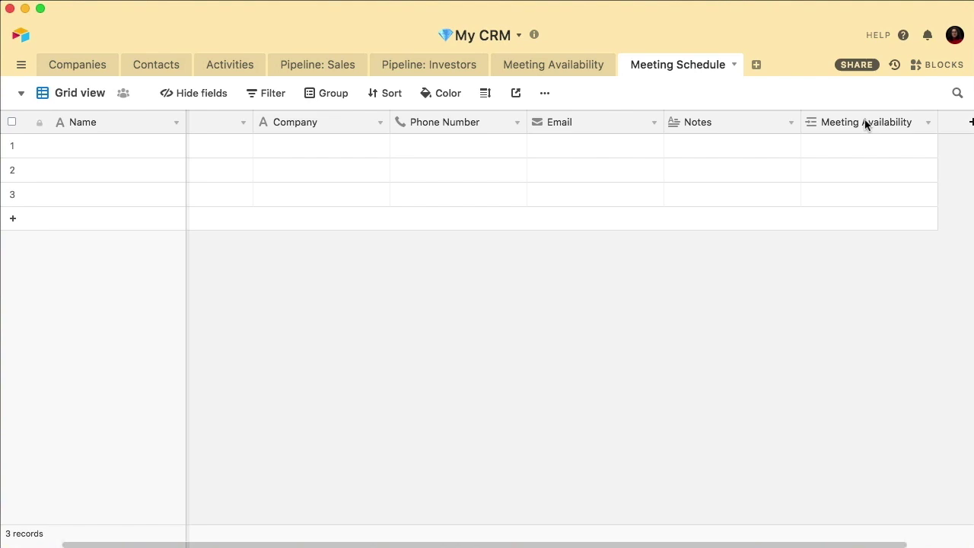
double_click(864, 119)
type("Me")
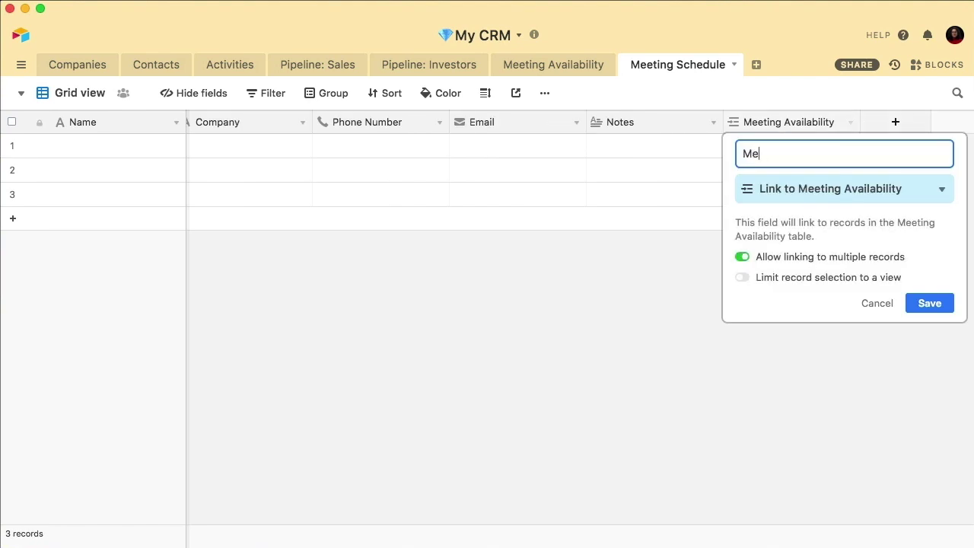
type("eting Time")
key("Return")
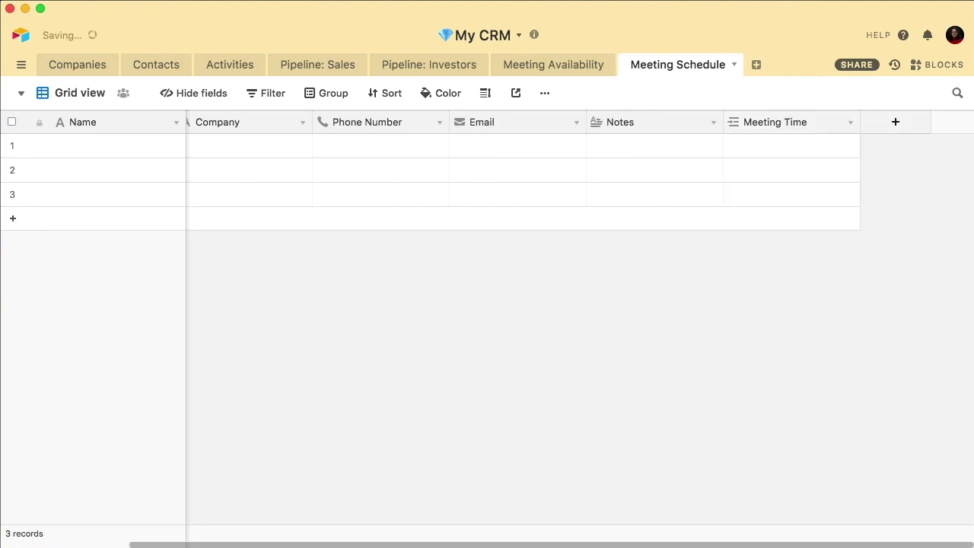
Add a form view to Meeting Schedule titled 'Book a meeting with me!'
left_click(77, 99)
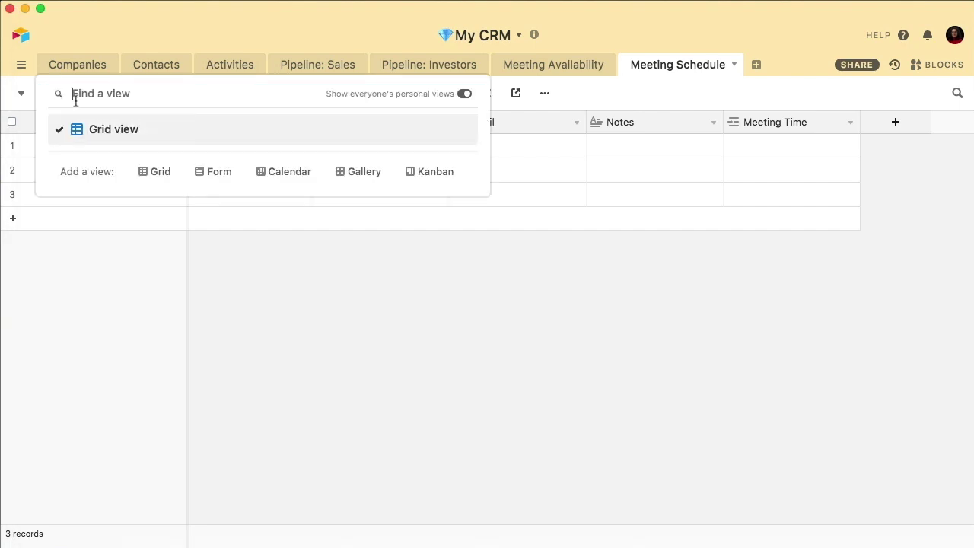
left_click(209, 175)
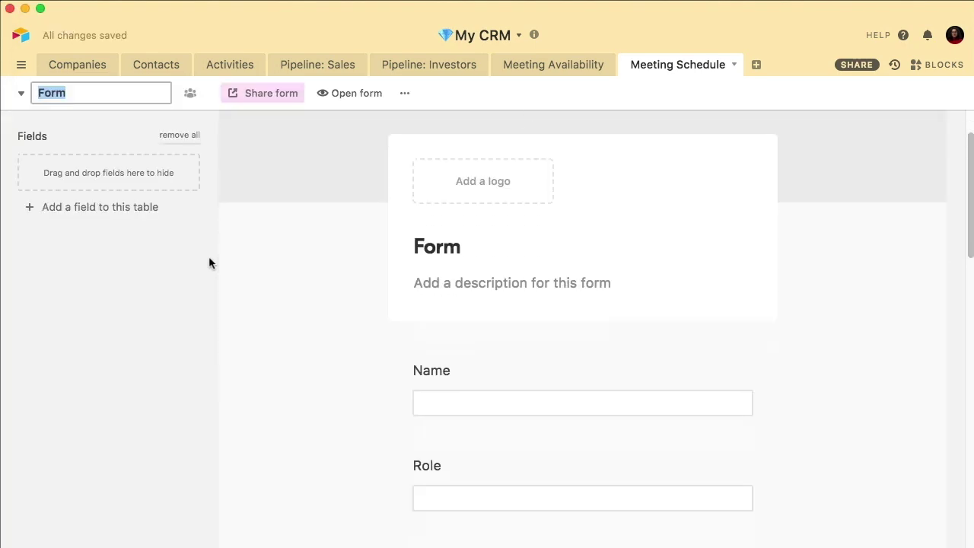
left_click(420, 228)
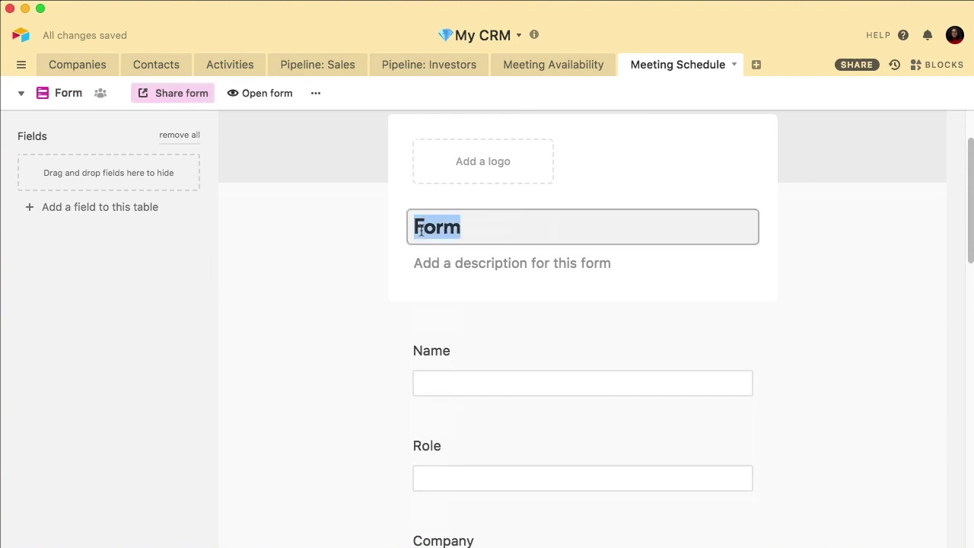
type("Book a meeting ")
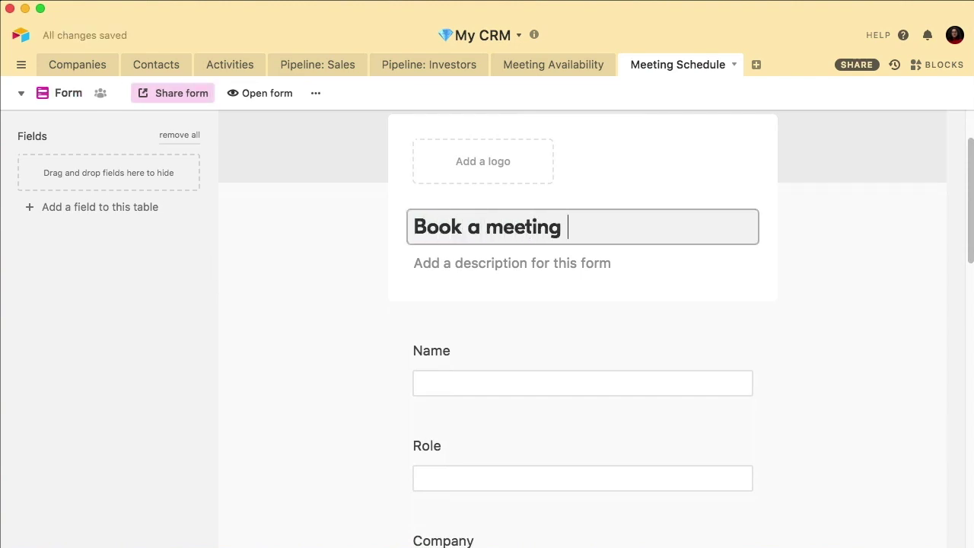
type("with me!")
key("Return")
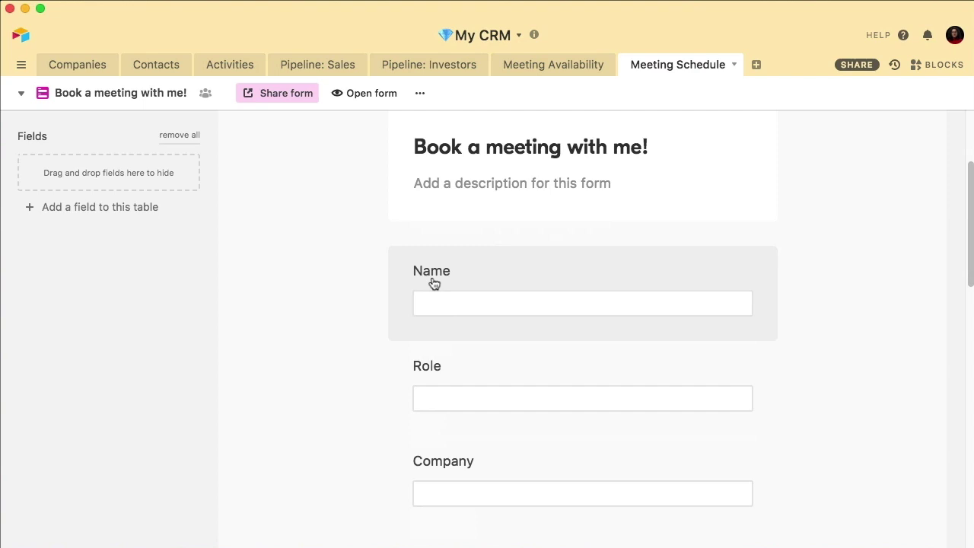
Relabel the Name question as 'Your Name'
left_click(433, 283)
double_click(440, 318)
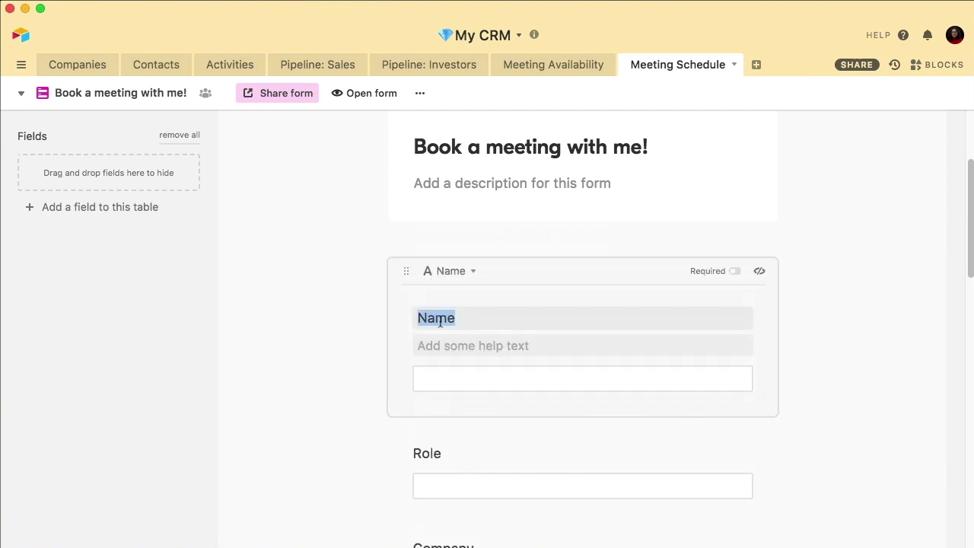
type("Y")
type("Name")
left_click(348, 318)
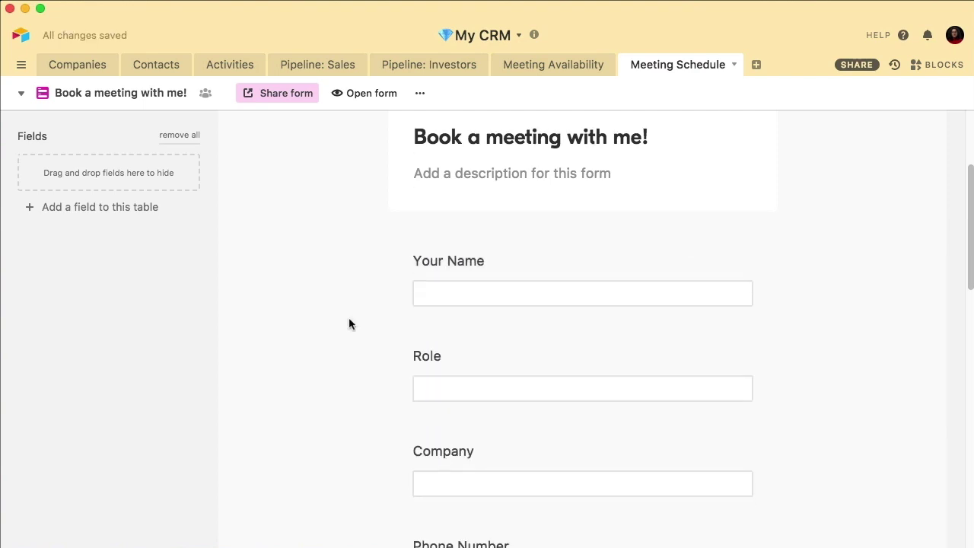
Reword the Notes question as 'What is this meeting in reference to?'
scroll(348, 317, "down", 5)
scroll(348, 318, "down", 4)
scroll(348, 317, "down", 2)
left_click(435, 281)
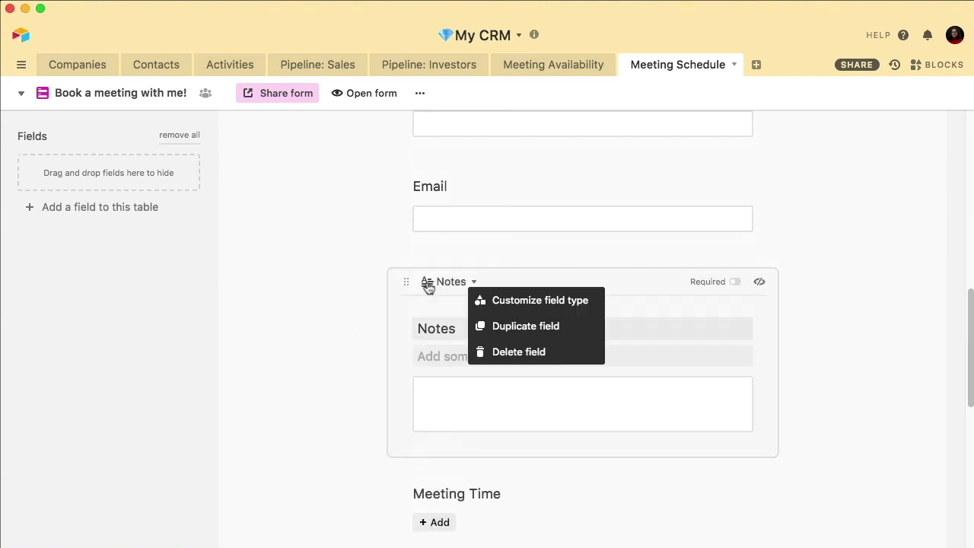
double_click(441, 328)
type("What is this meeting in referen")
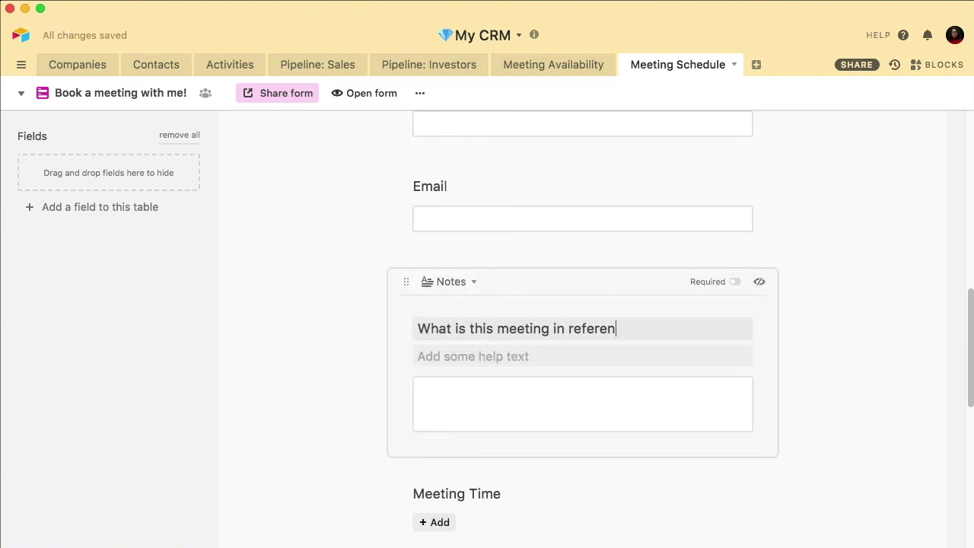
type("ce to?")
left_click(362, 335)
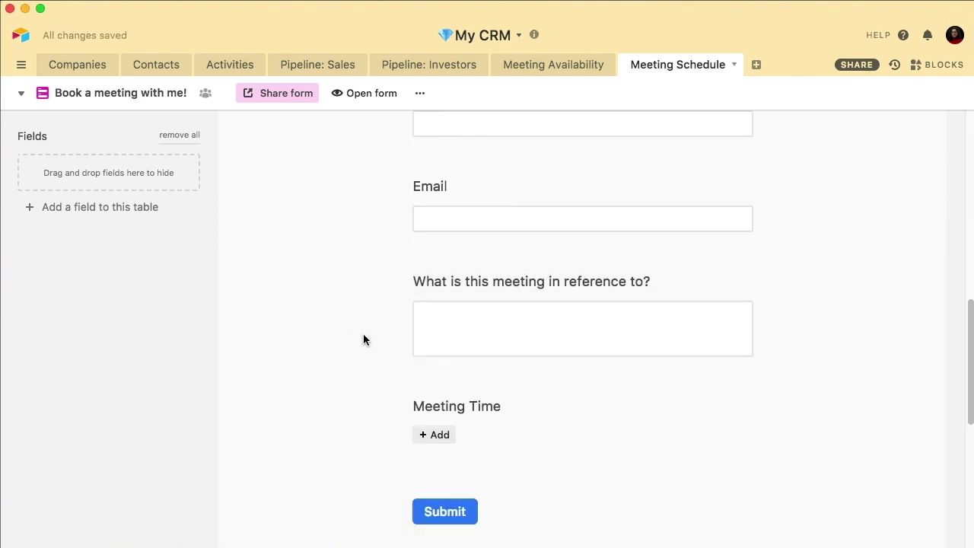
Restrict Meeting Time record selection to the 'Available Time Slots ONLY' view
left_click(409, 403)
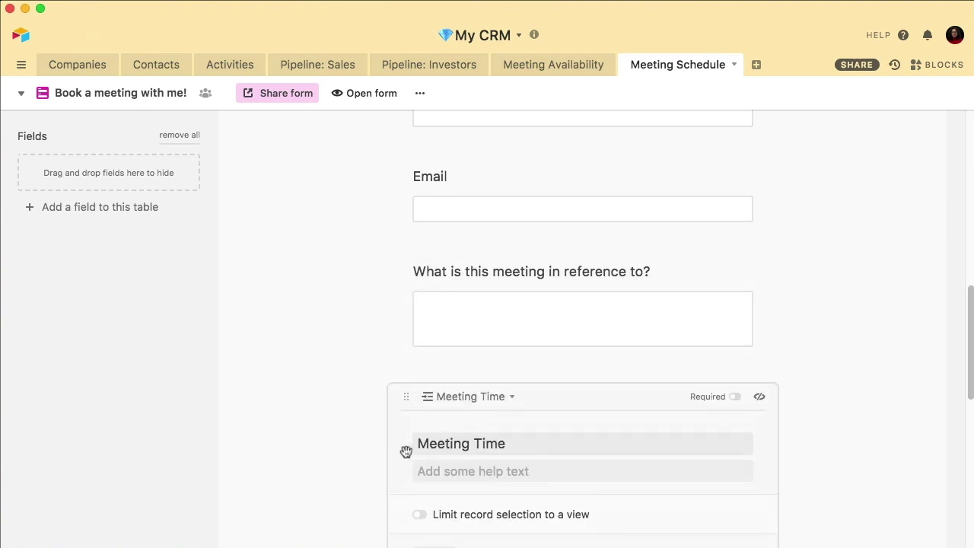
left_click(420, 412)
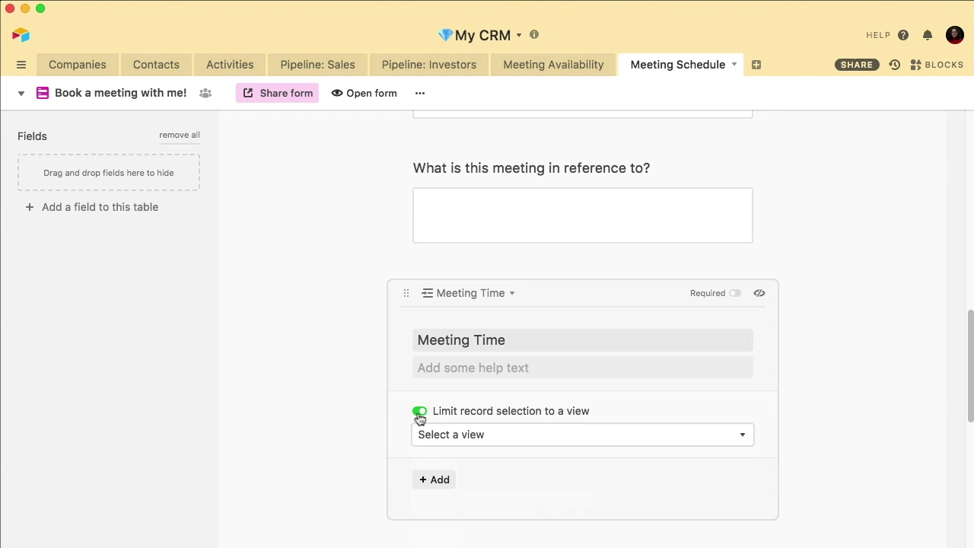
left_click(440, 437)
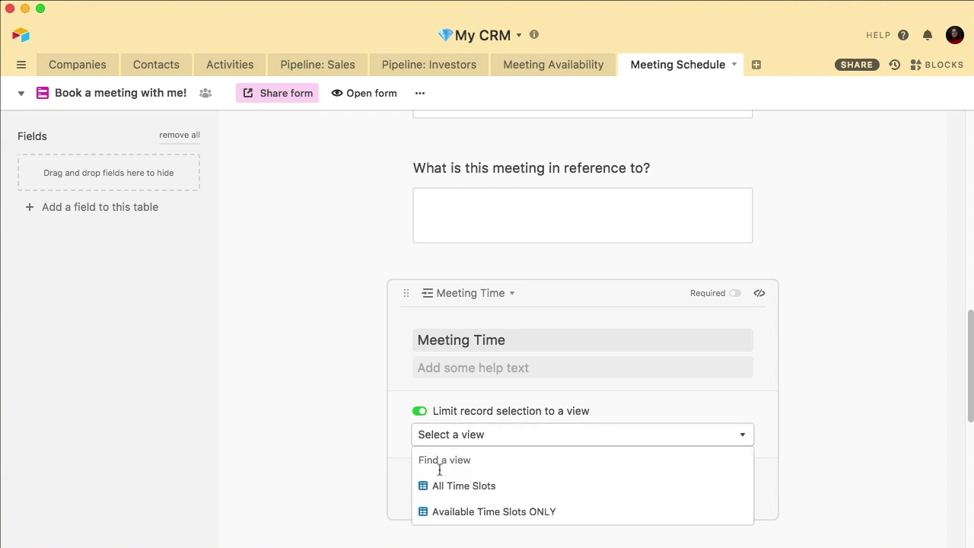
left_click(450, 512)
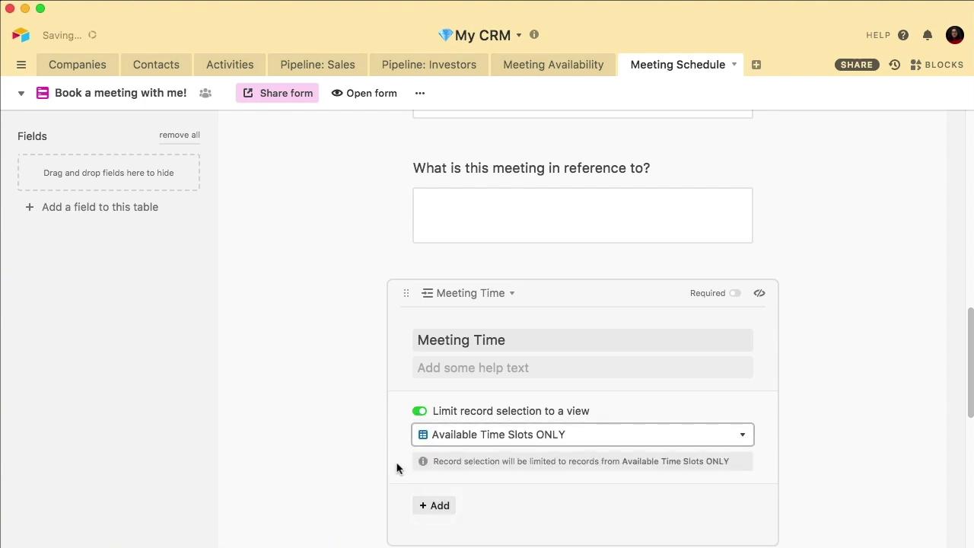
scroll(405, 477, "down", 1)
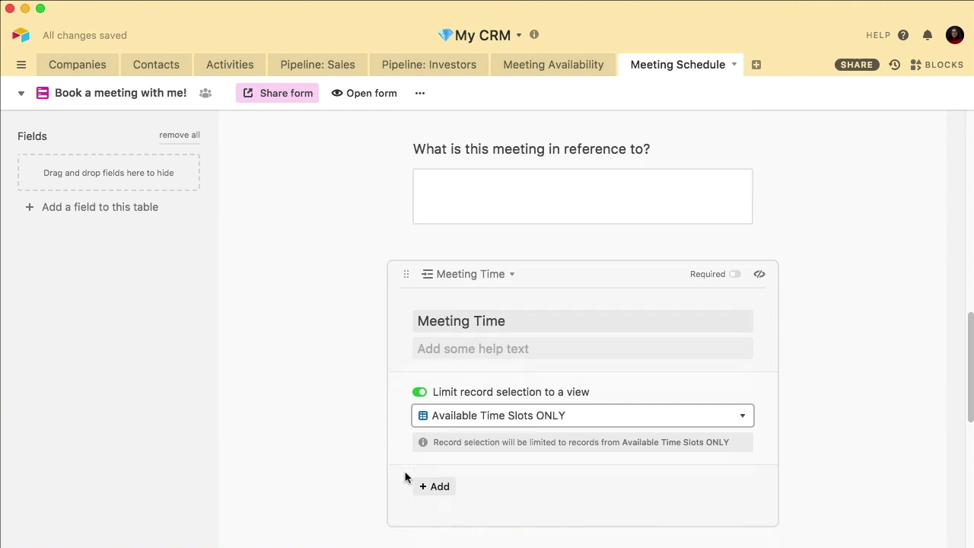
left_click(343, 452)
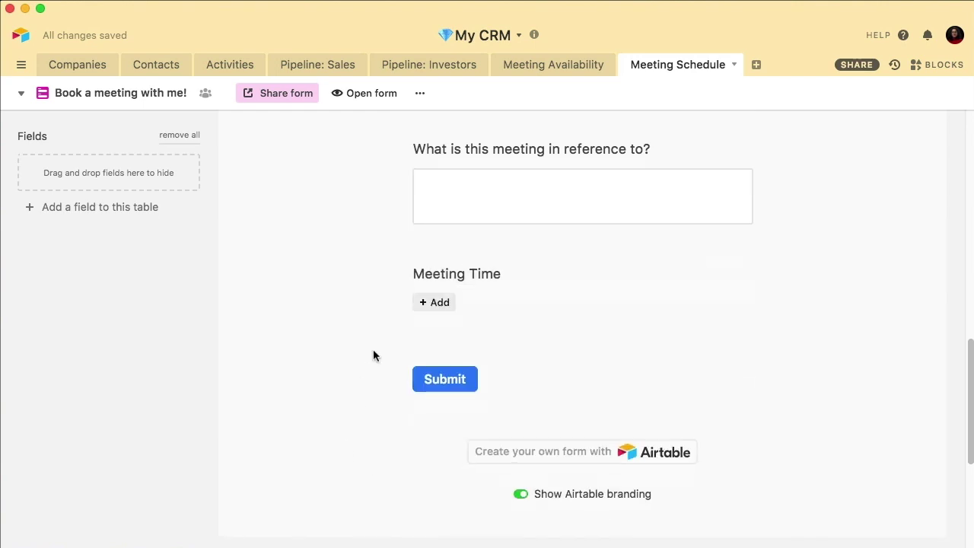
Preview the time slots the form offers, then return to the form's top
left_click(431, 304)
scroll(433, 310, "down", 1)
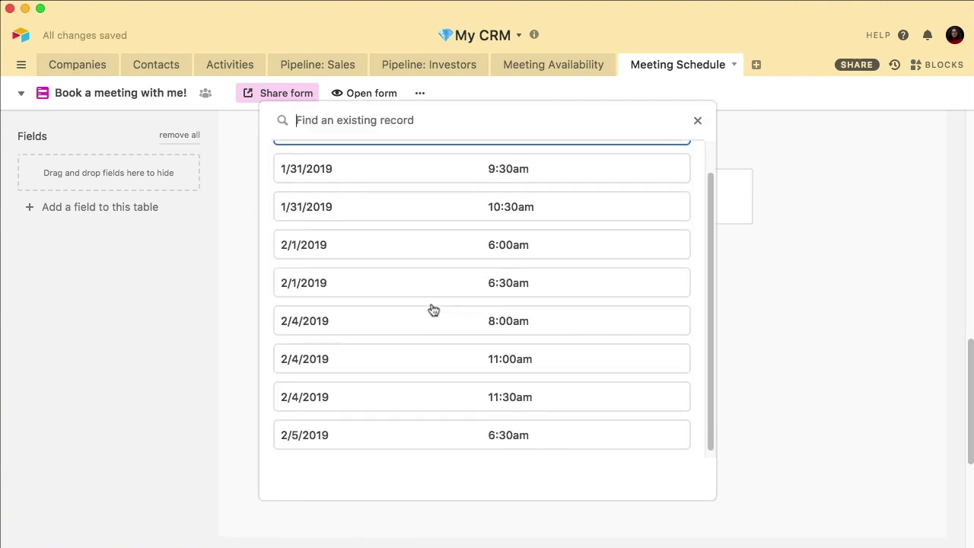
scroll(433, 310, "up", 1)
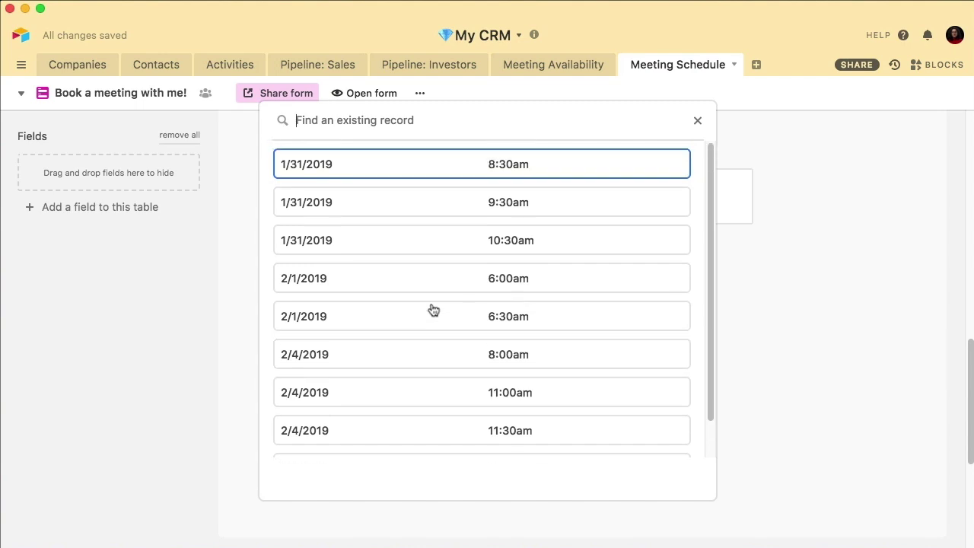
left_click(215, 318)
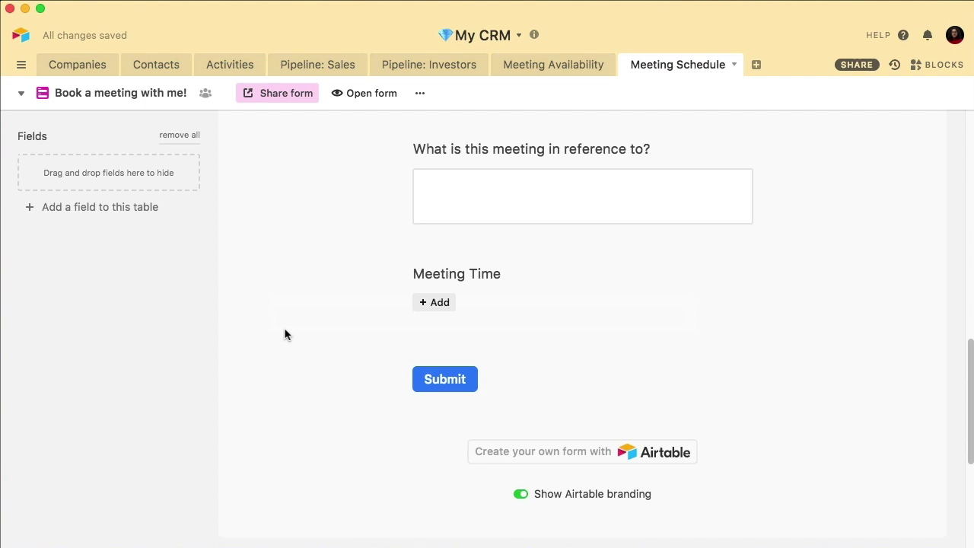
scroll(289, 343, "up", 5)
scroll(298, 354, "up", 5)
scroll(300, 347, "up", 5)
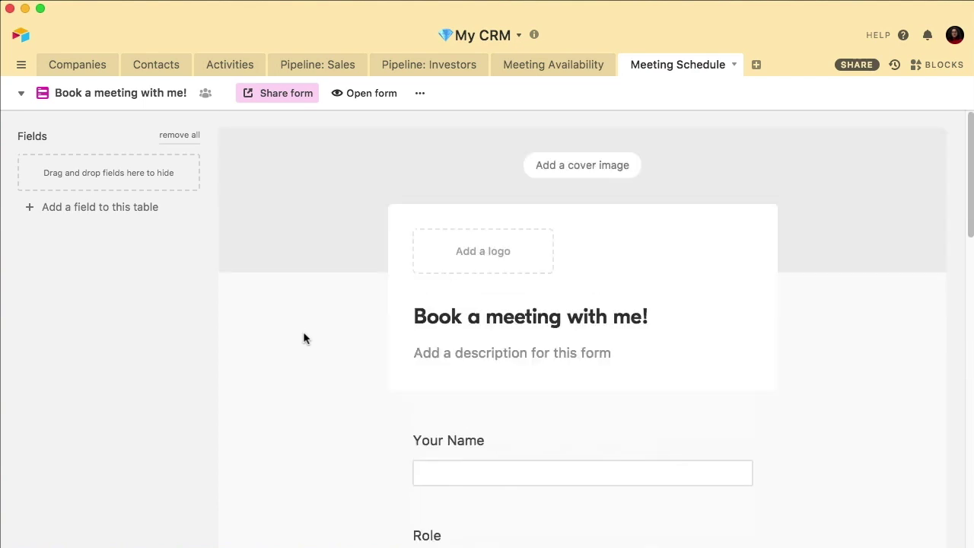
In the live form, enter Method Manatee, role Artist, company Wu-Tang Clam and a phone number
left_click(367, 94)
left_click(341, 226)
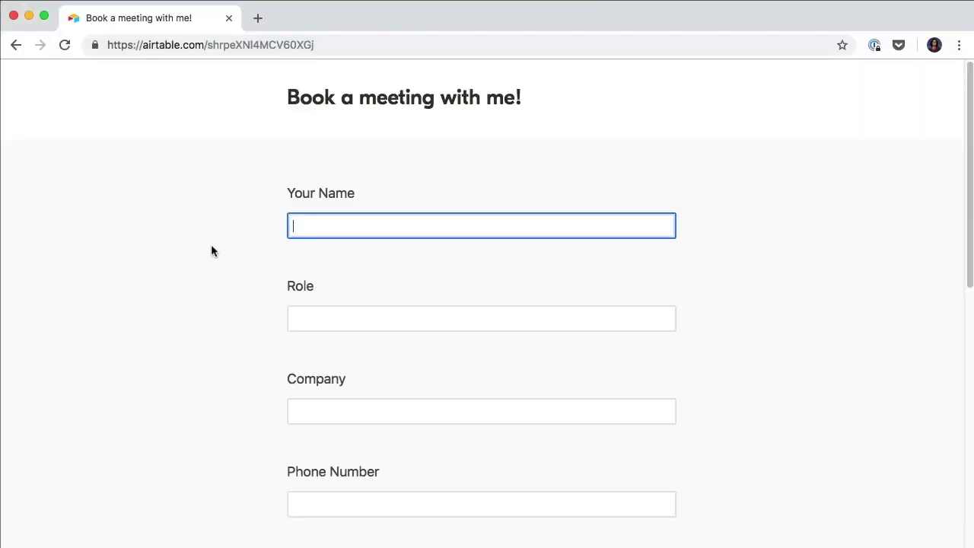
type("Method Manatee")
key("Tab")
type("Ar")
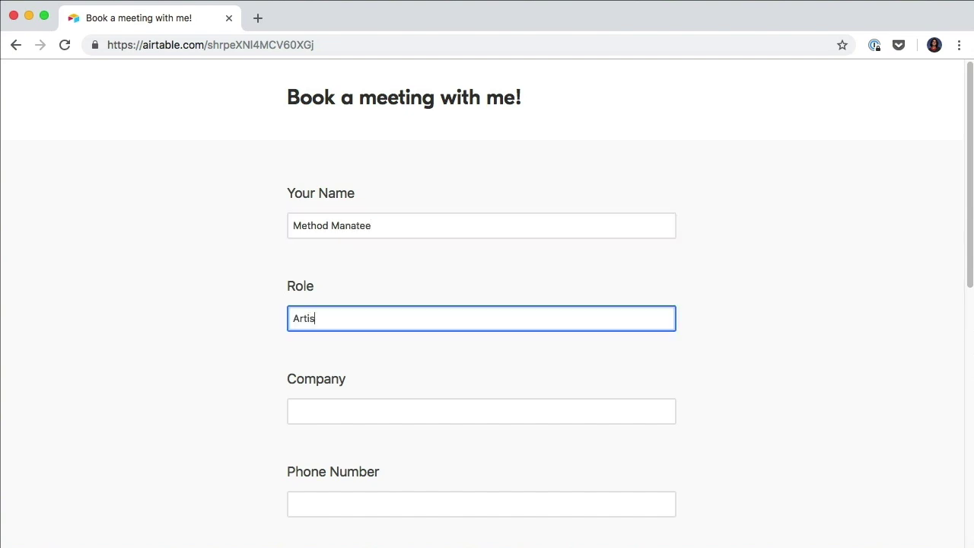
type("tis")
key("Tab")
type("W")
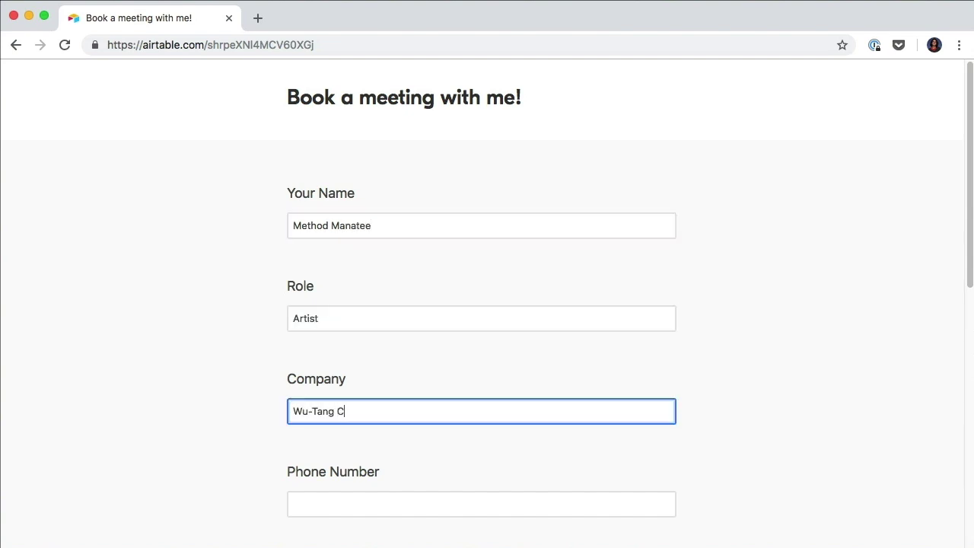
key("Tab")
type("-222")
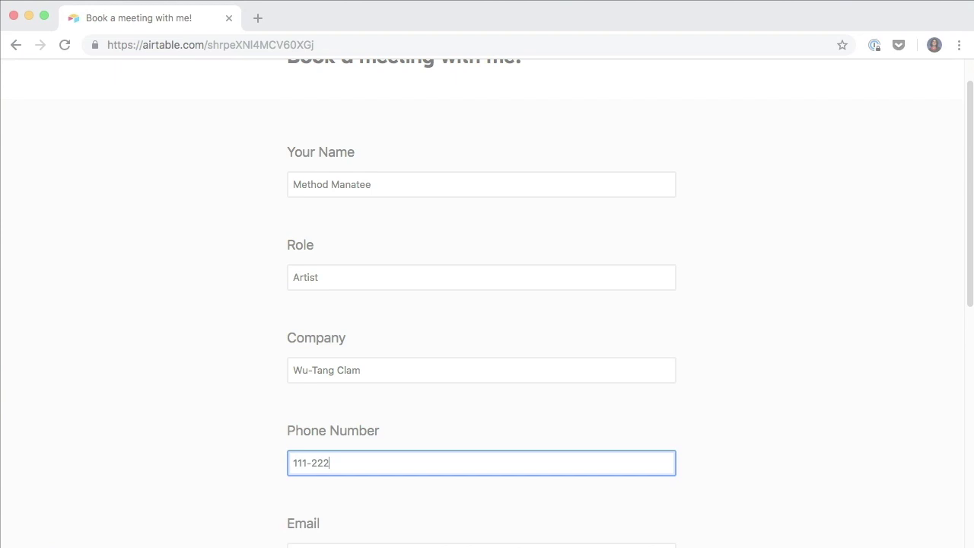
scroll(486, 304, "down", 5)
left_click(313, 342)
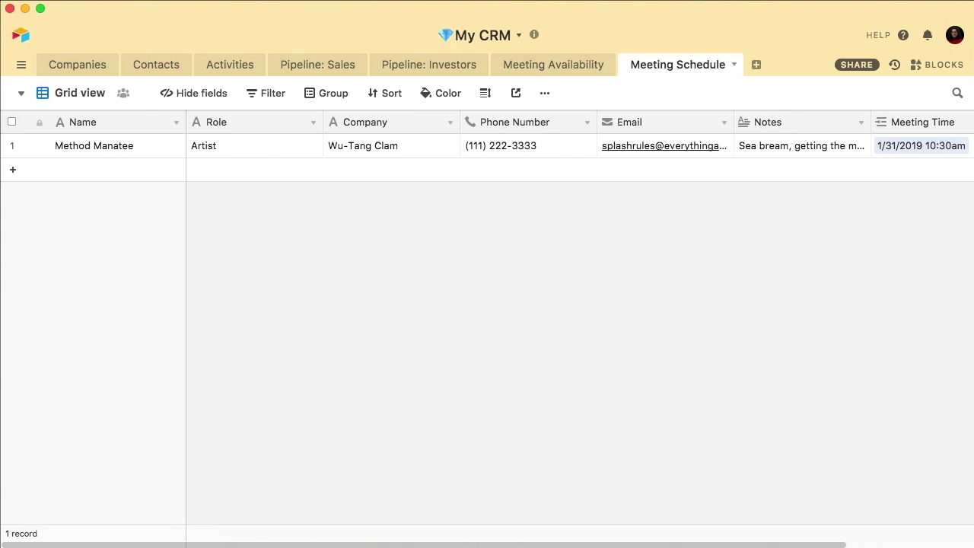
Confirm the 10:30am slot links to the booking and the Available view shows eight slots
left_click(548, 64)
left_click(599, 197)
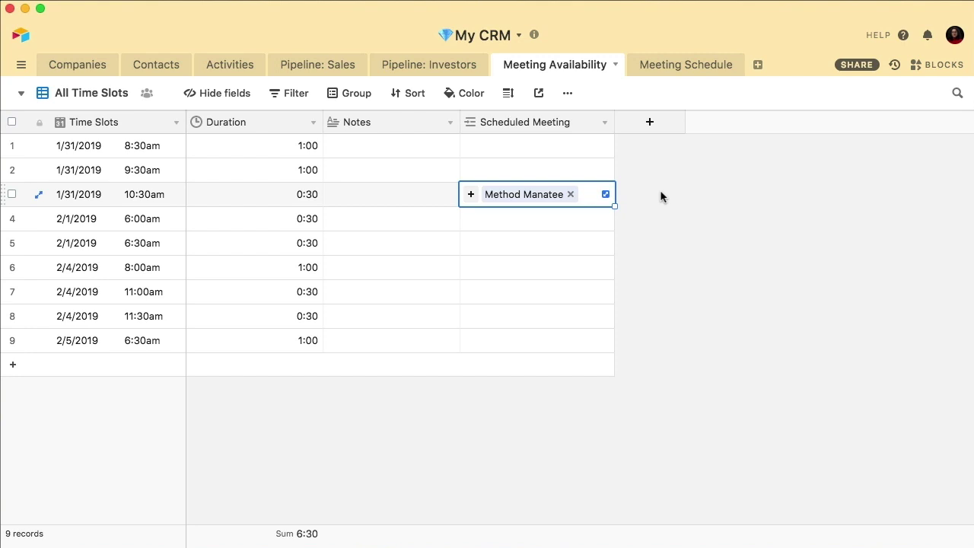
left_click(92, 94)
left_click(95, 159)
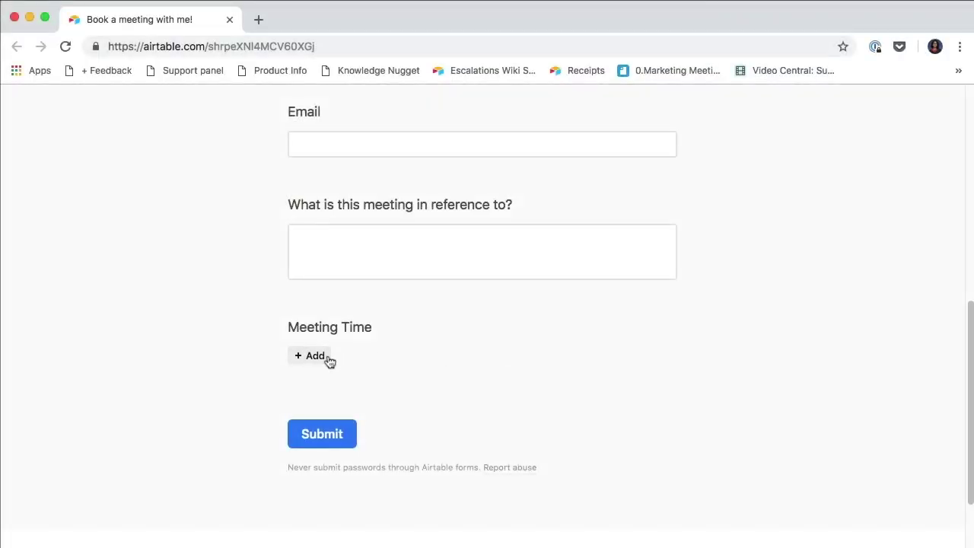
Confirm the live form omits the booked slot, then select the form's private share link
left_click(318, 356)
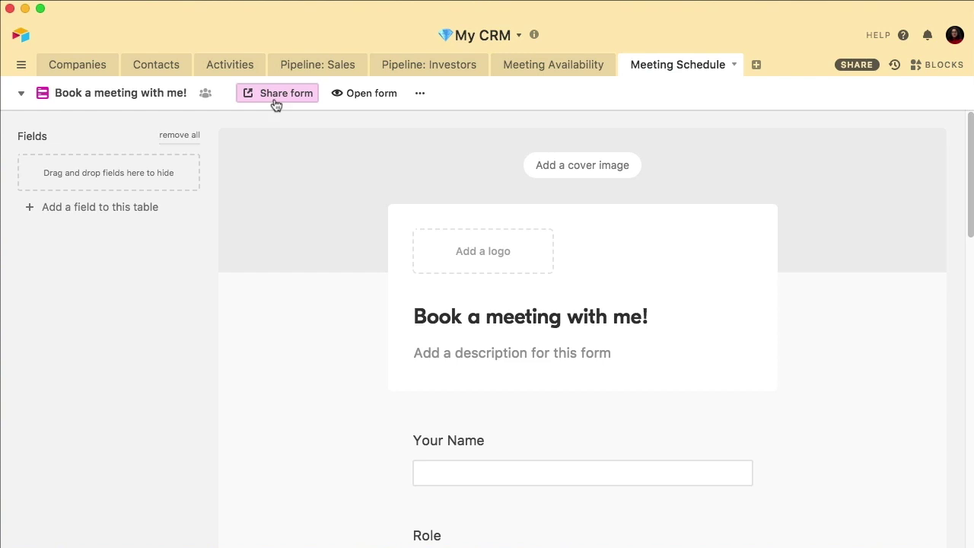
left_click(276, 97)
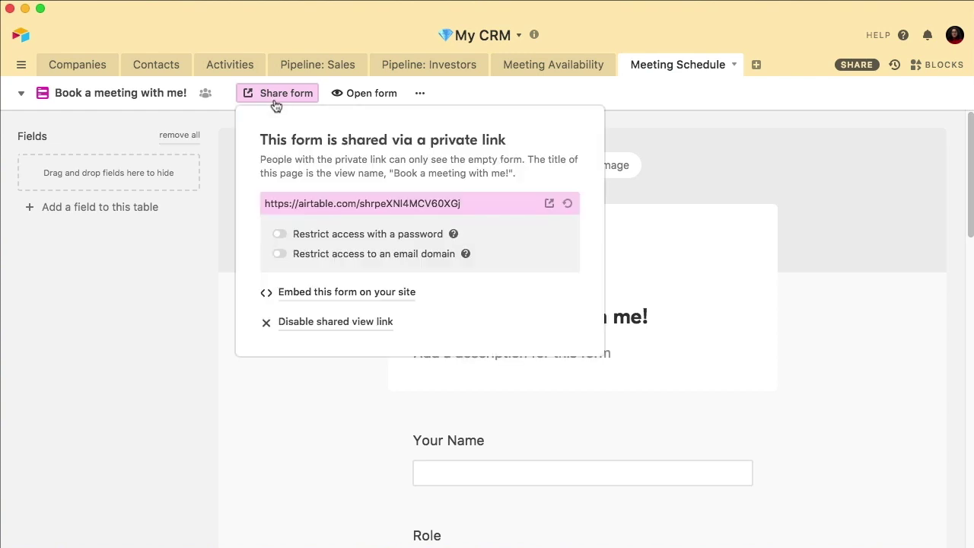
left_click(484, 205)
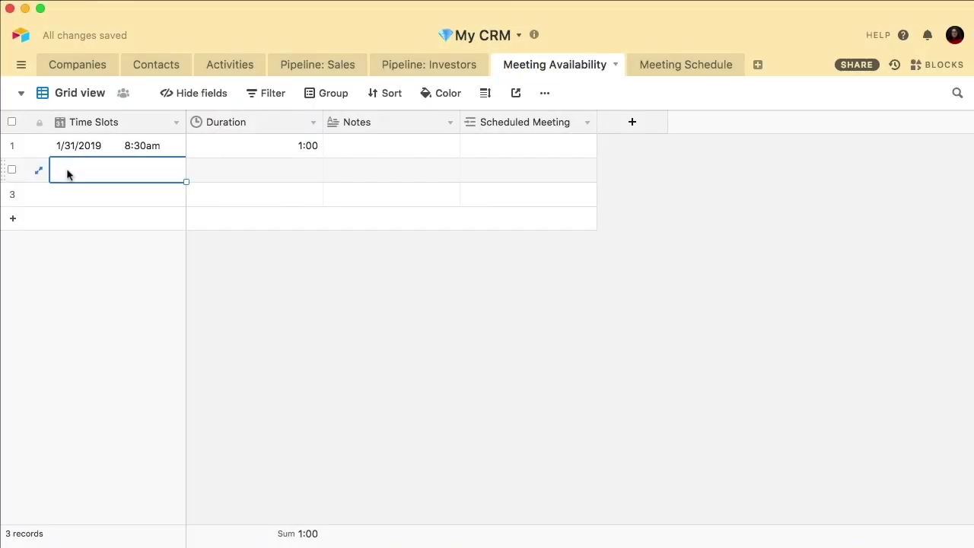
left_click(65, 171)
Date the new Meeting Availability slot 1/31/2019 and browse the time choices for it
left_click(163, 317)
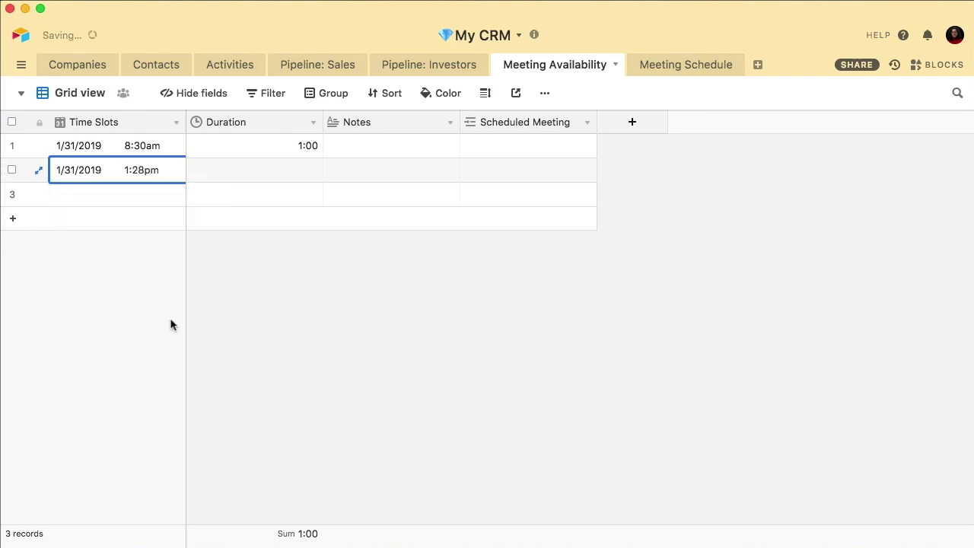
left_click(140, 169)
scroll(139, 229, "down", 5)
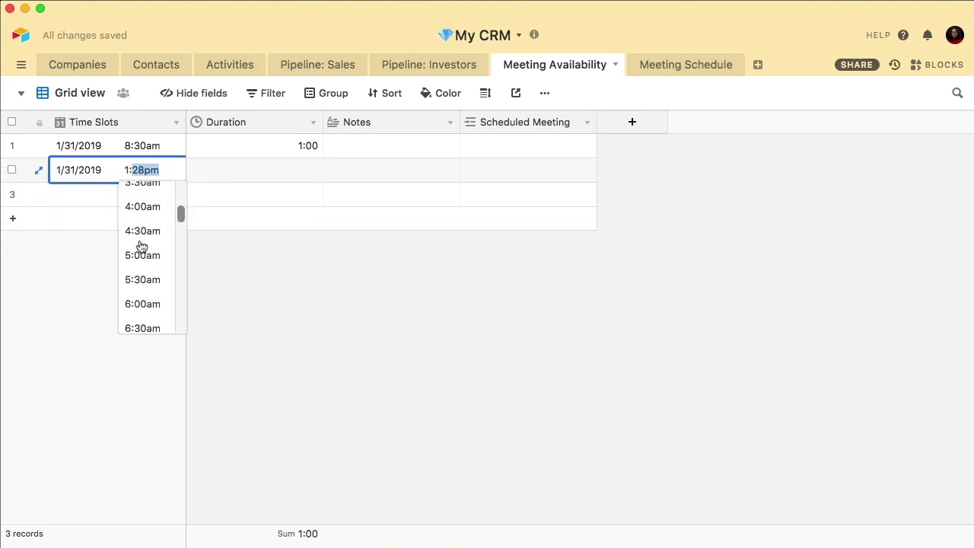